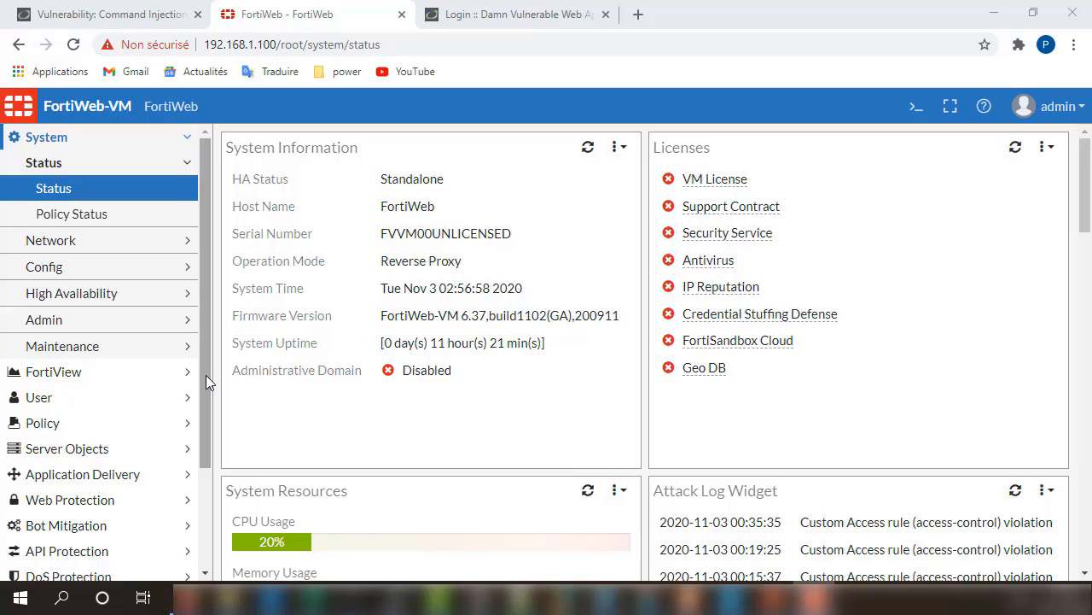
Enable the Web Vulnerability Scan security feature in the system's feature visibility configuration and apply the change.
scroll(205, 401, down, 3)
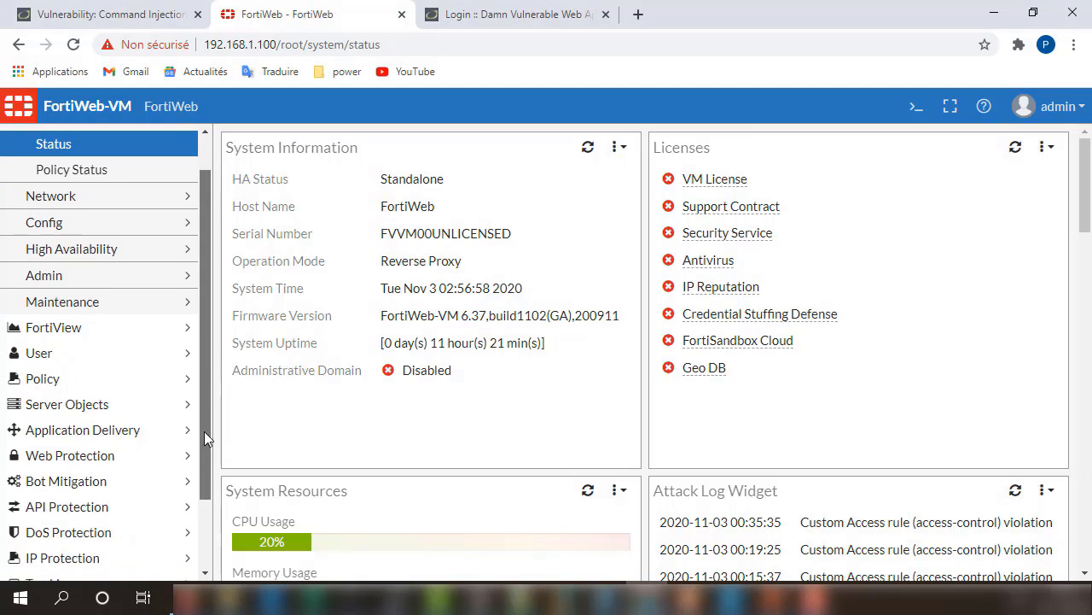
drag(199, 411, 203, 239)
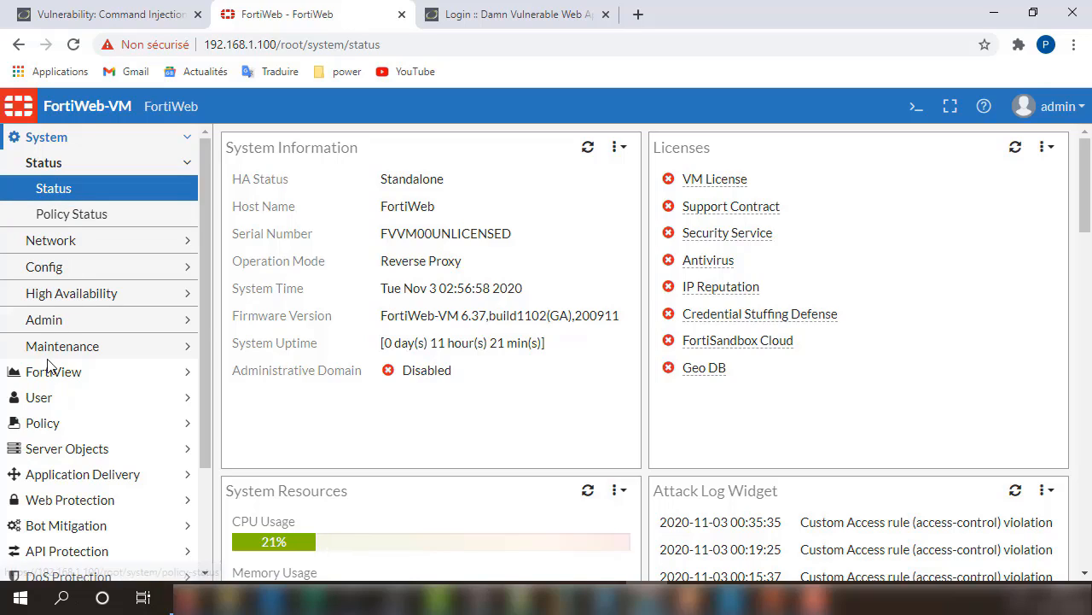
click(61, 268)
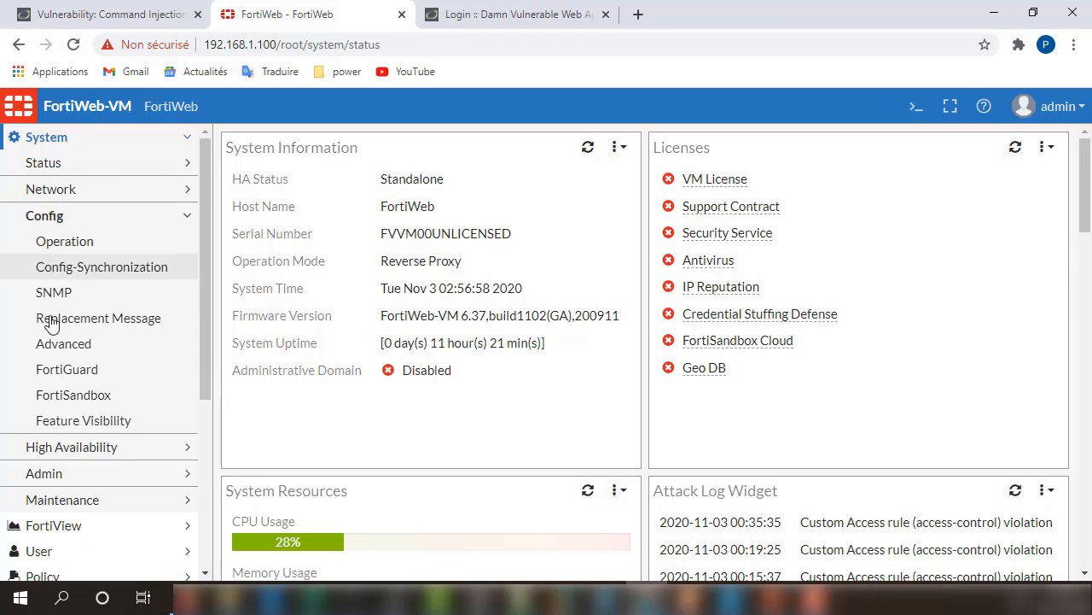
click(56, 430)
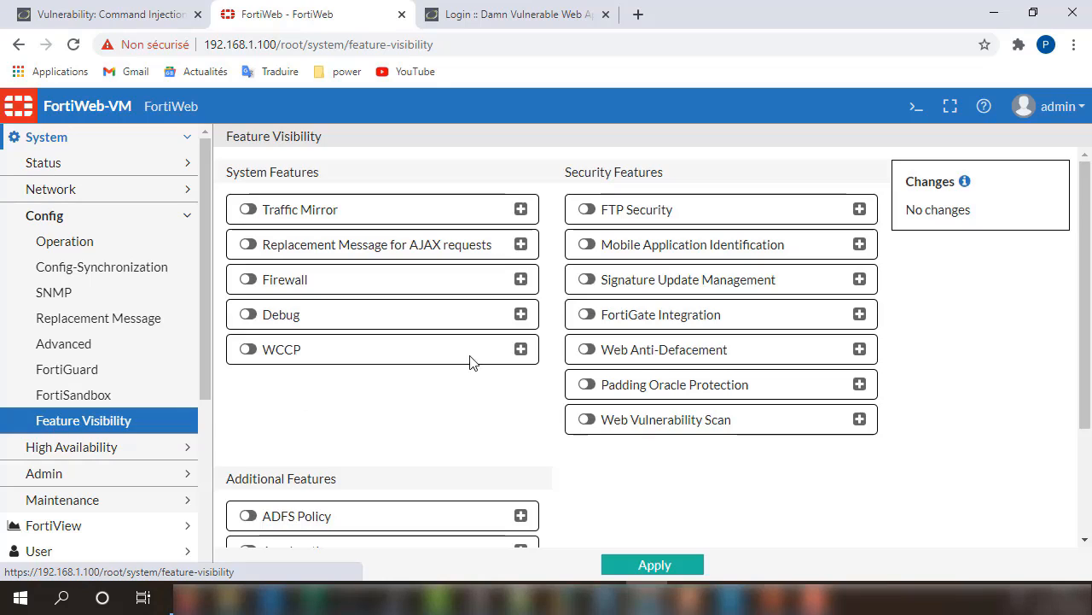
click(586, 420)
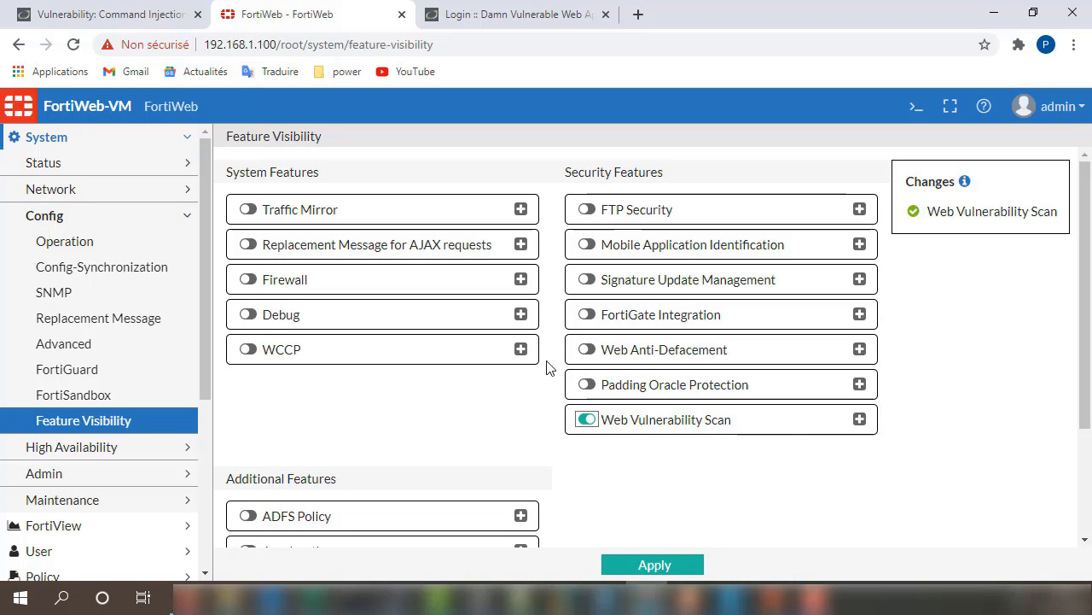
scroll(466, 368, down, 2)
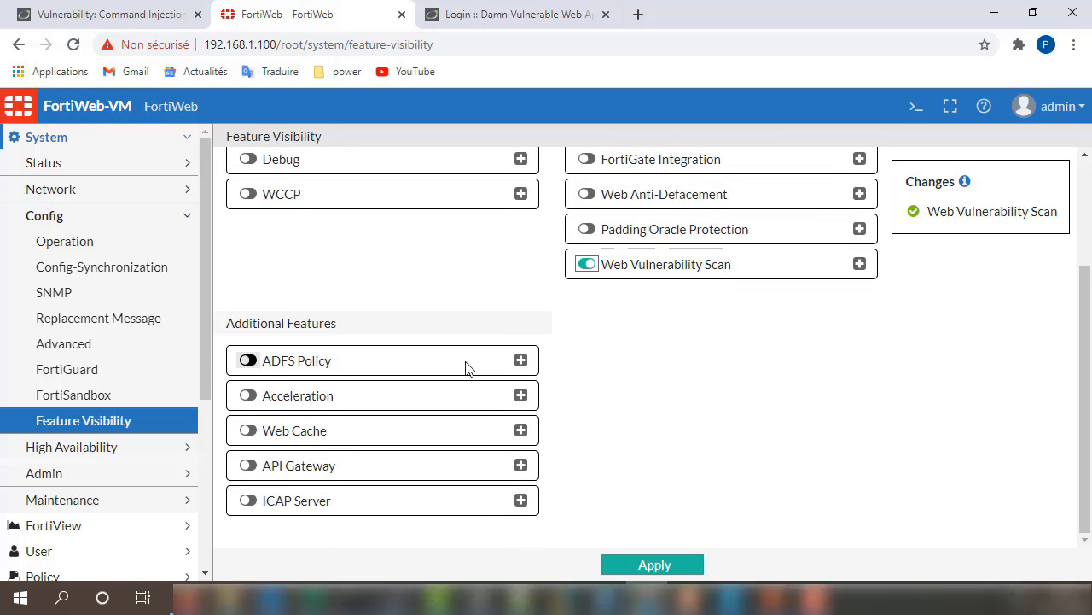
scroll(466, 368, up, 2)
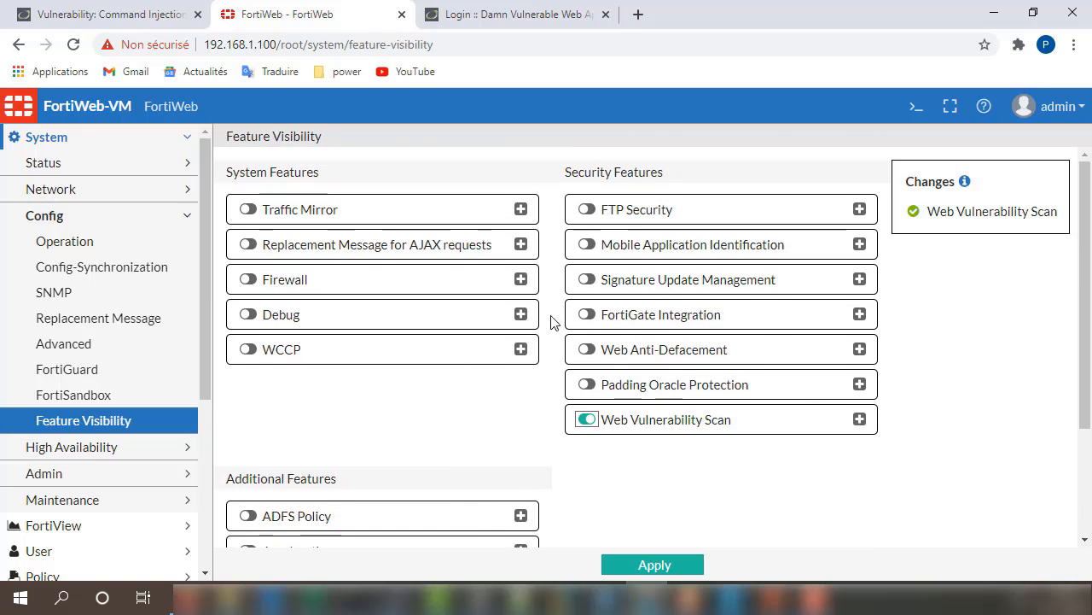
click(674, 565)
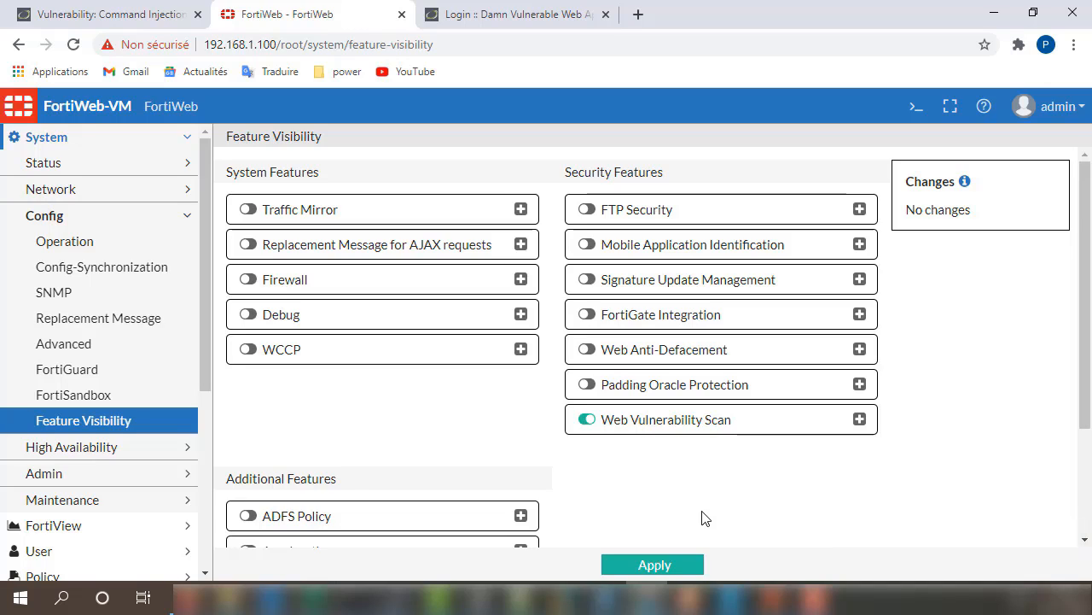
Start a new web vulnerability scan template and name it "custom template".
drag(206, 234, 214, 433)
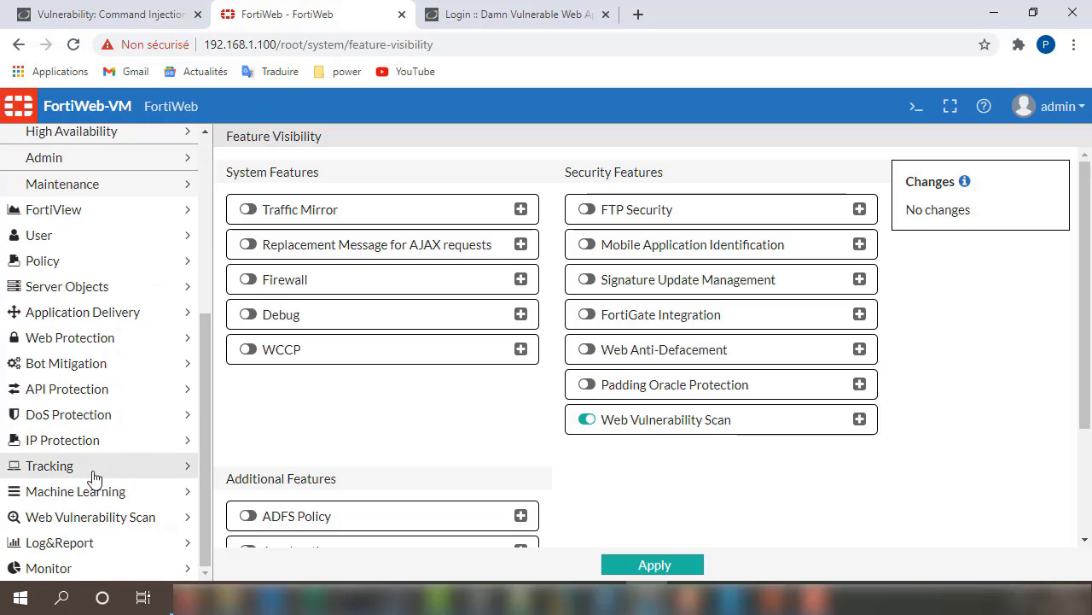
click(88, 518)
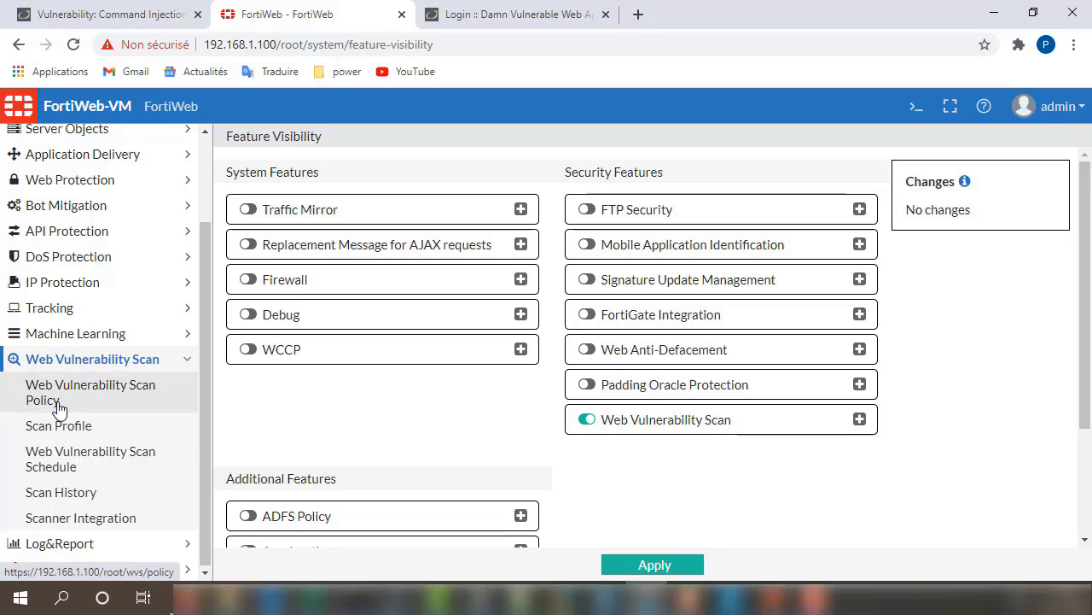
click(53, 434)
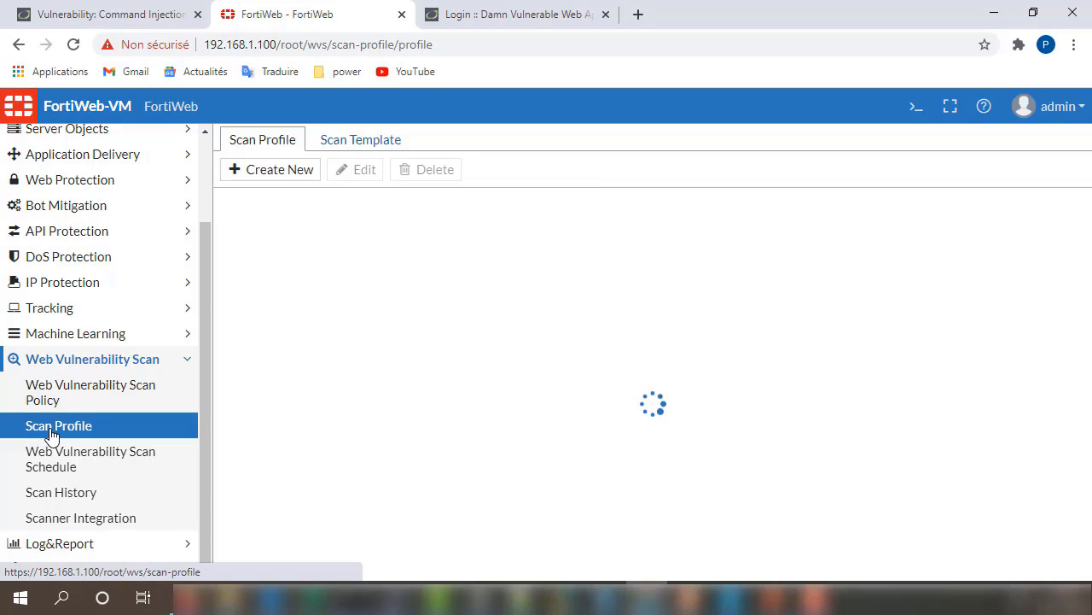
click(371, 142)
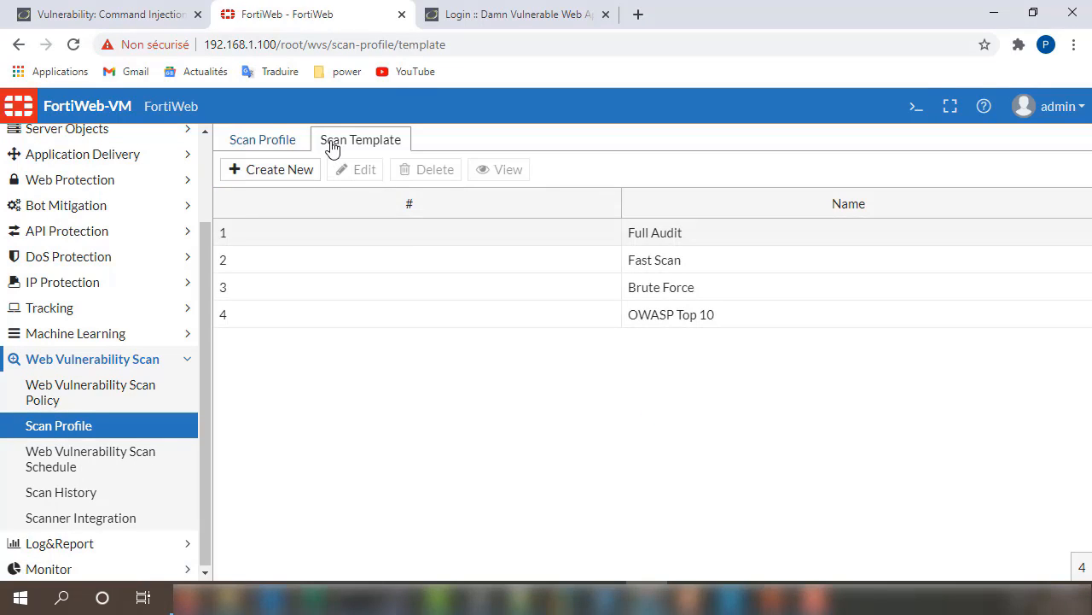
click(268, 174)
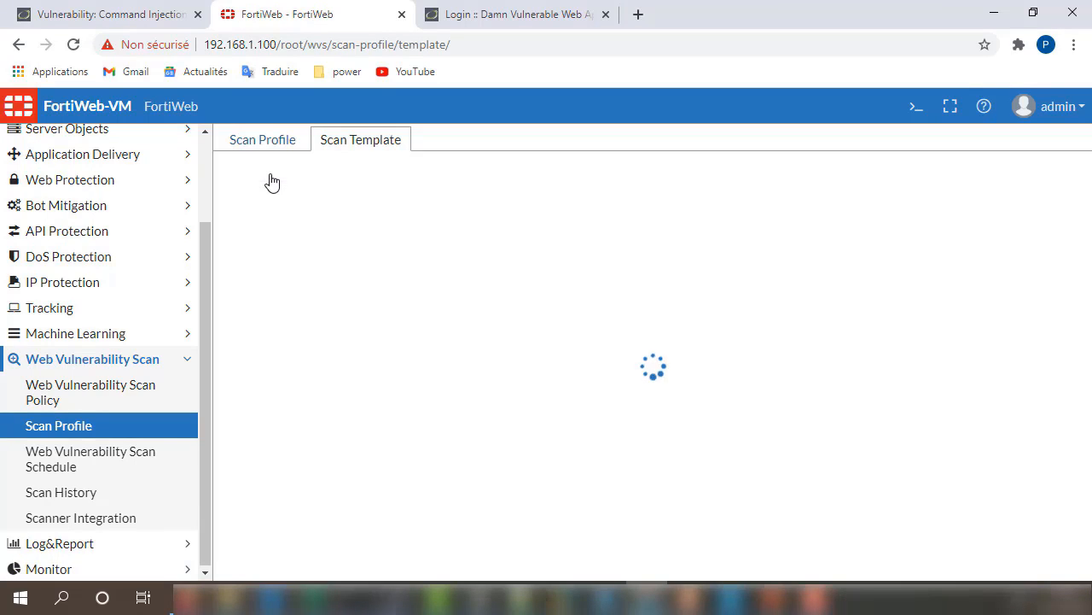
click(386, 204)
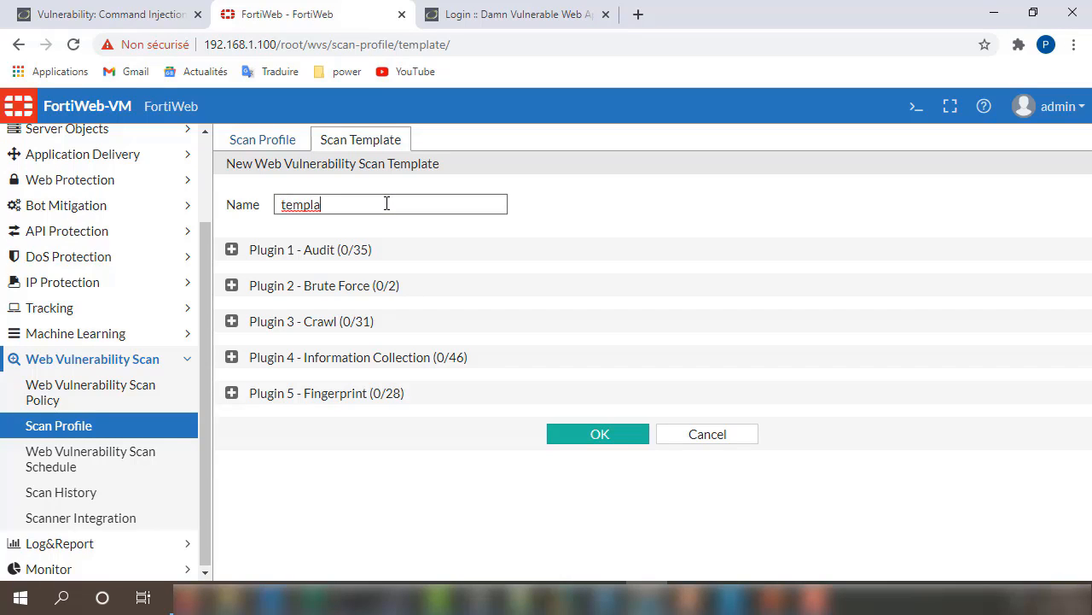
key(BackSpace)
key(BackSpace)
key(BackSpace)
key(BackSpace)
key(BackSpace)
text(custom)
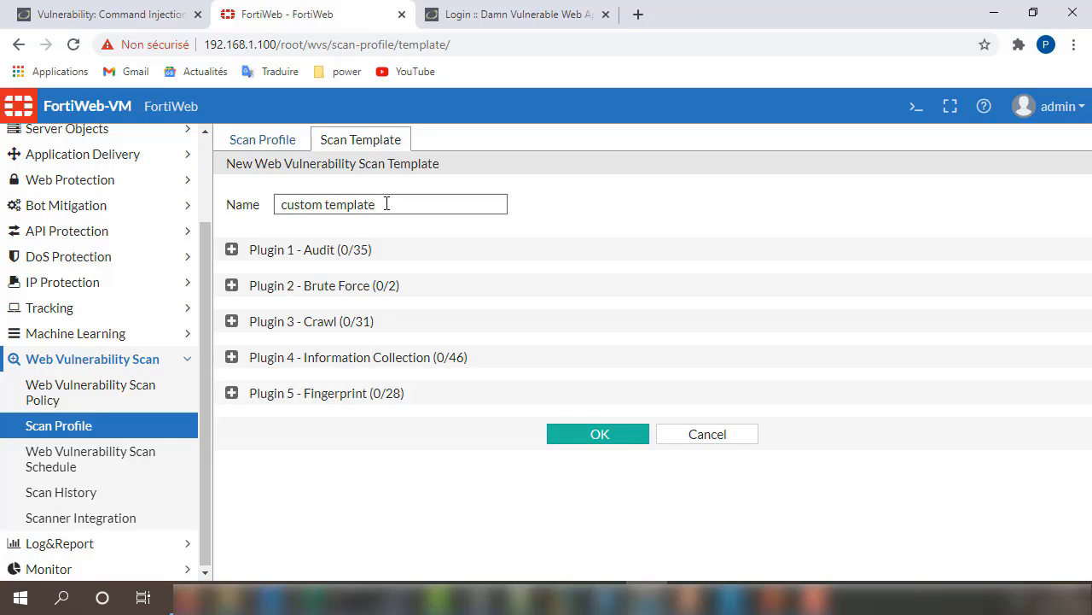
Enable all Audit checks and all Brute Force checks in the new scan template.
click(232, 250)
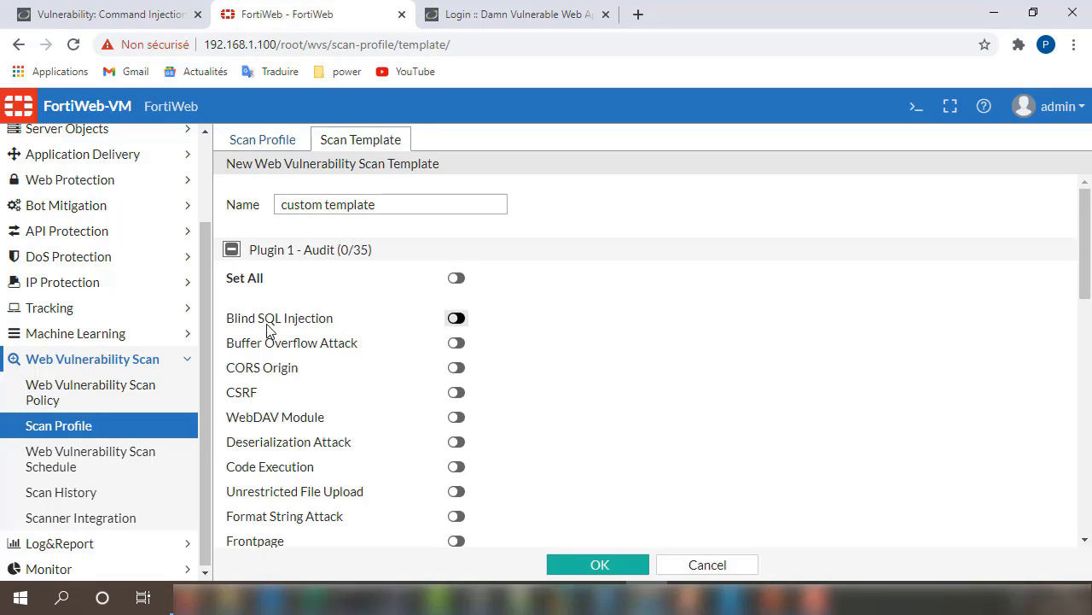
click(455, 317)
click(456, 278)
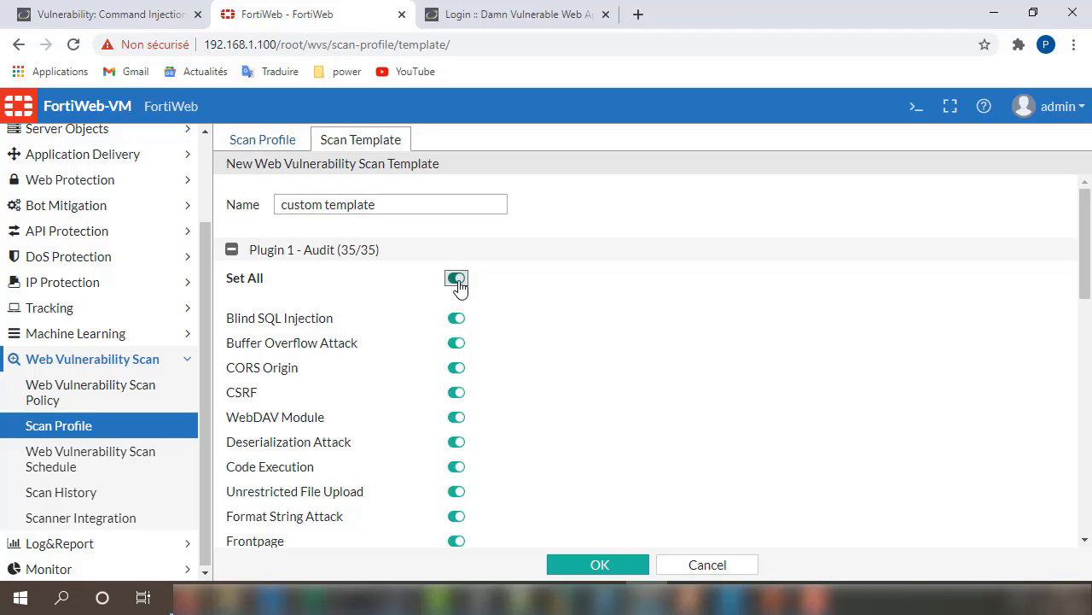
click(232, 250)
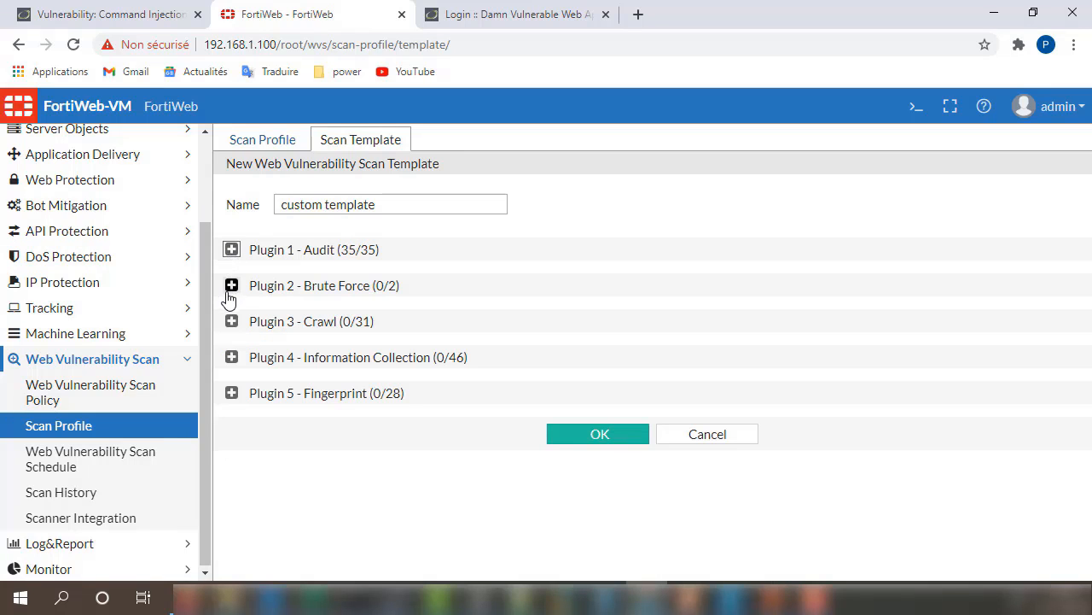
click(232, 285)
click(475, 313)
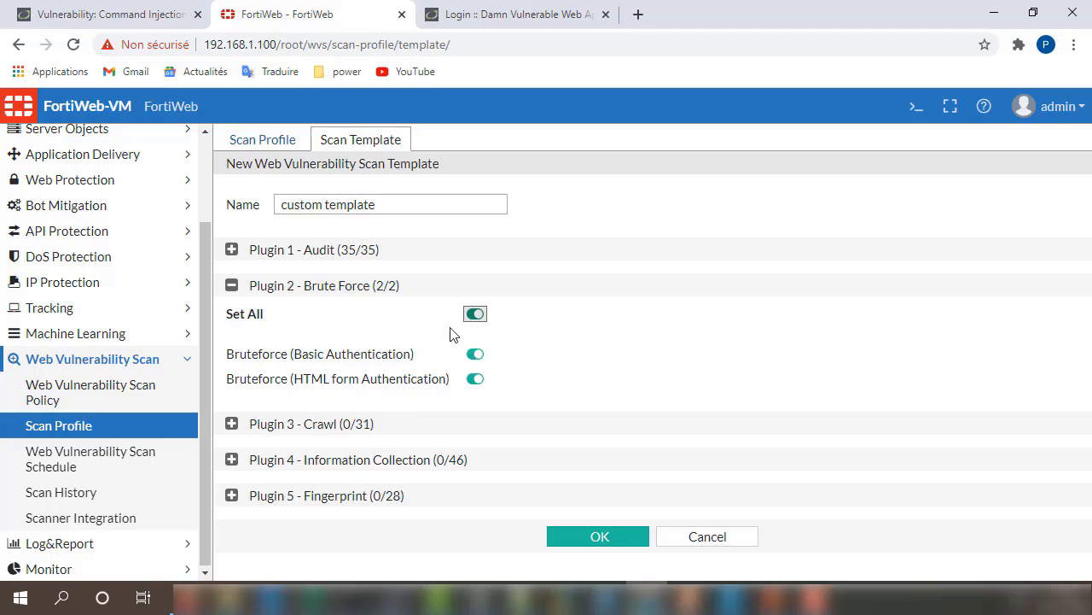
Enable all checks of the Fingerprint plugin in the scan template.
click(232, 495)
scroll(341, 444, down, 2)
scroll(342, 448, down, 5)
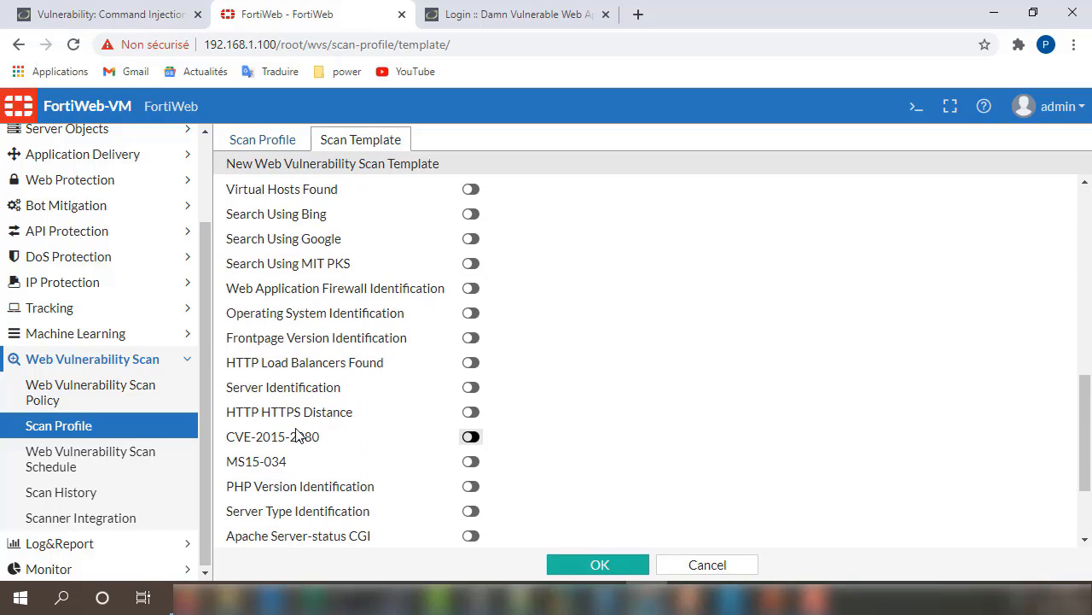
scroll(398, 436, down, 2)
scroll(384, 440, up, 5)
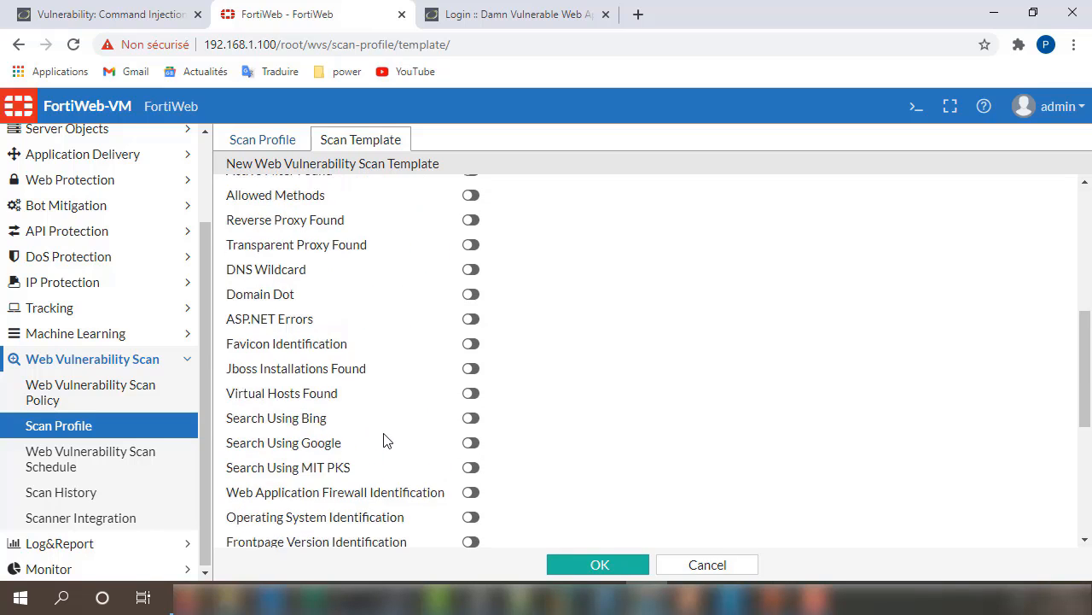
click(470, 220)
scroll(358, 300, up, 3)
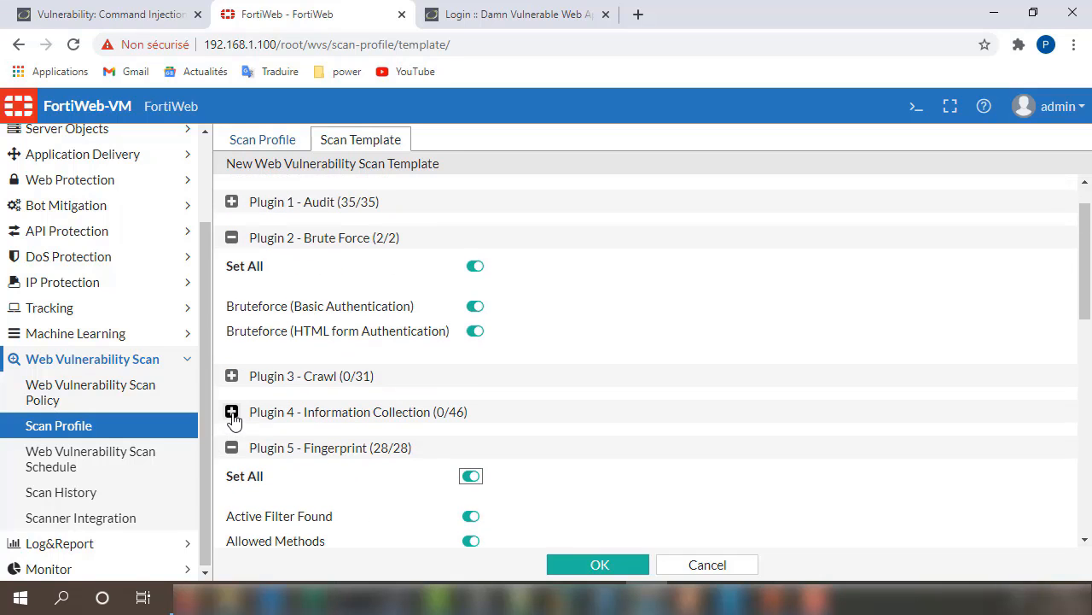
Expand the Information Collection plugin and review its list of available checks.
click(231, 412)
scroll(431, 441, down, 5)
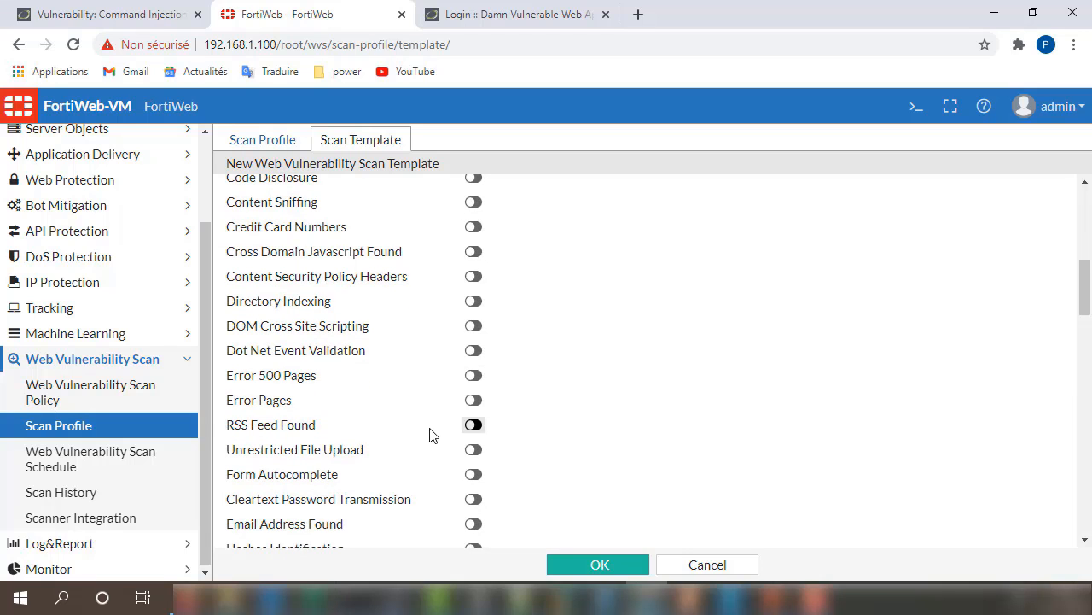
scroll(419, 432, down, 2)
scroll(418, 433, down, 1)
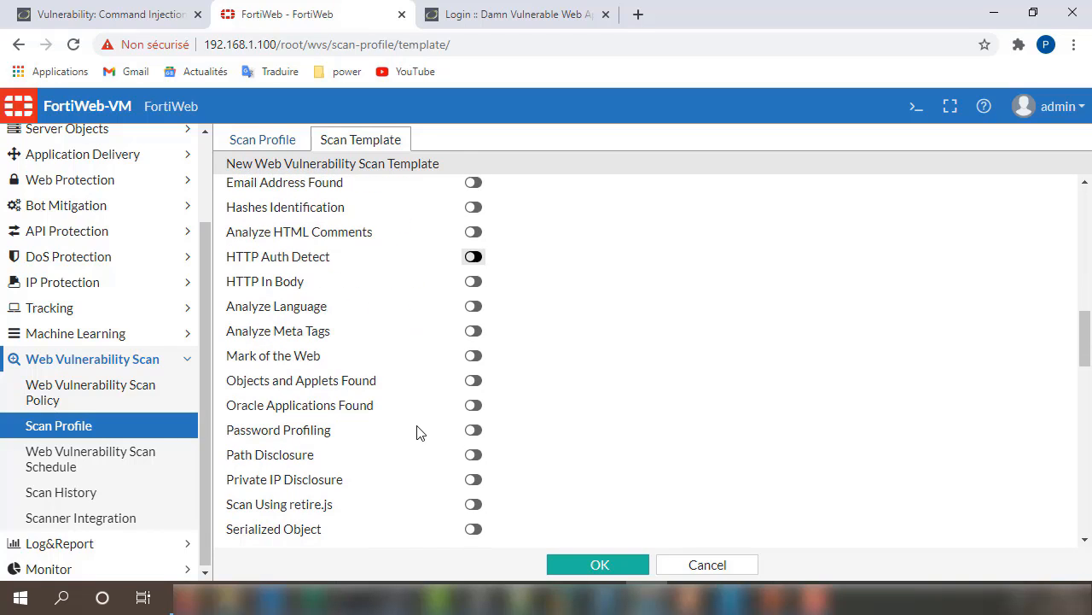
scroll(418, 432, down, 3)
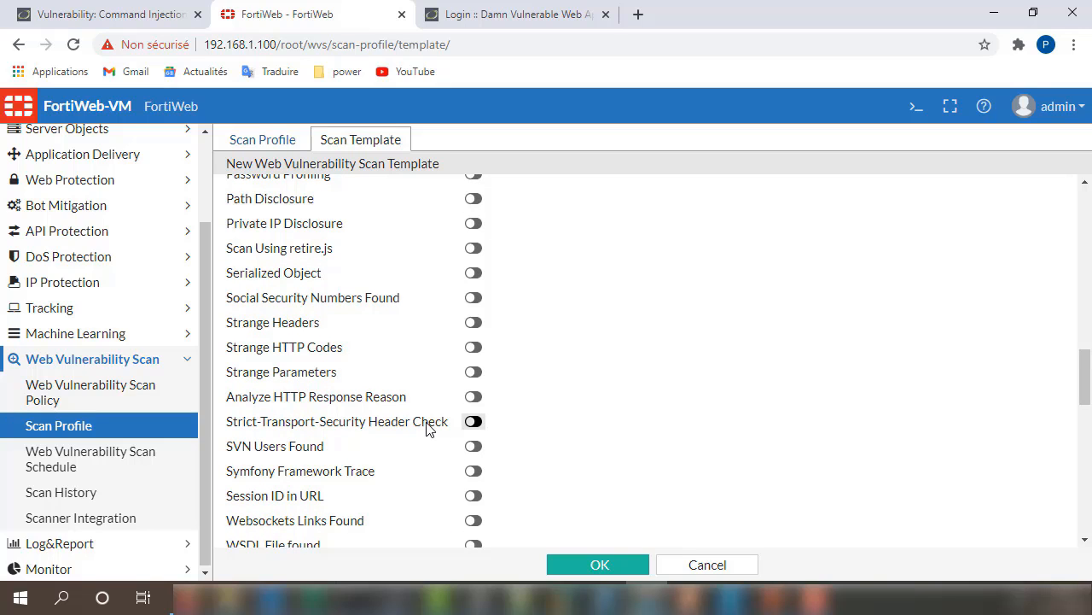
scroll(429, 429, down, 1)
scroll(431, 418, up, 10)
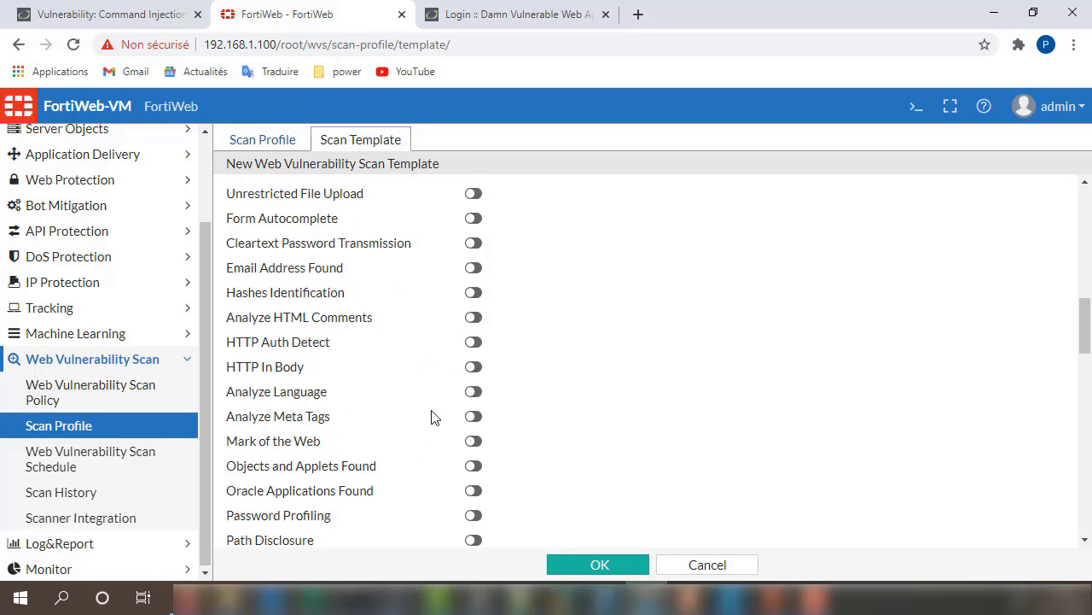
scroll(432, 417, down, 1)
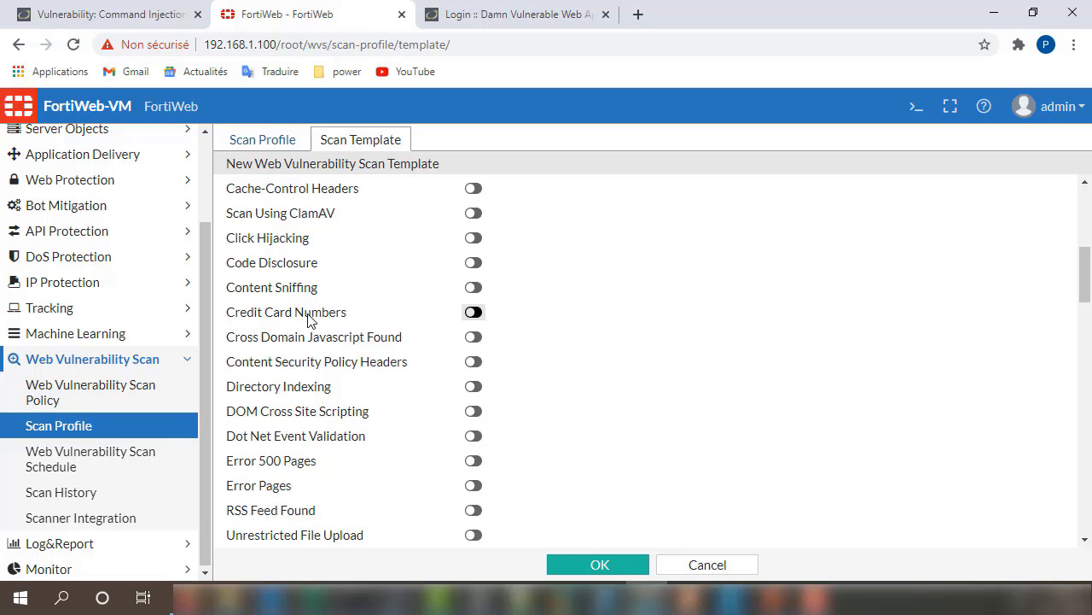
scroll(309, 317, down, 4)
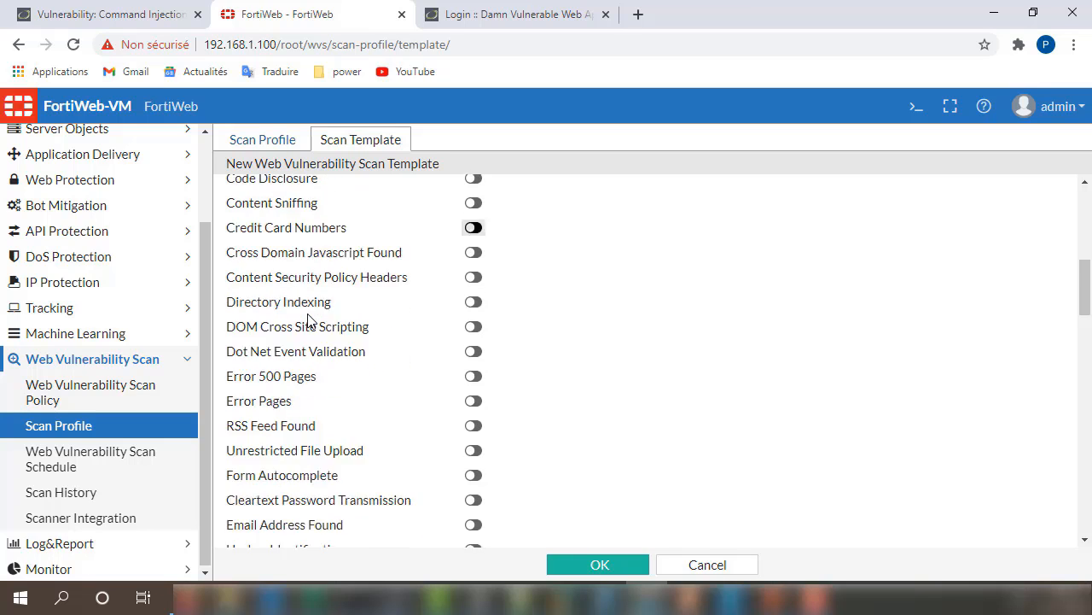
scroll(260, 494, down, 1)
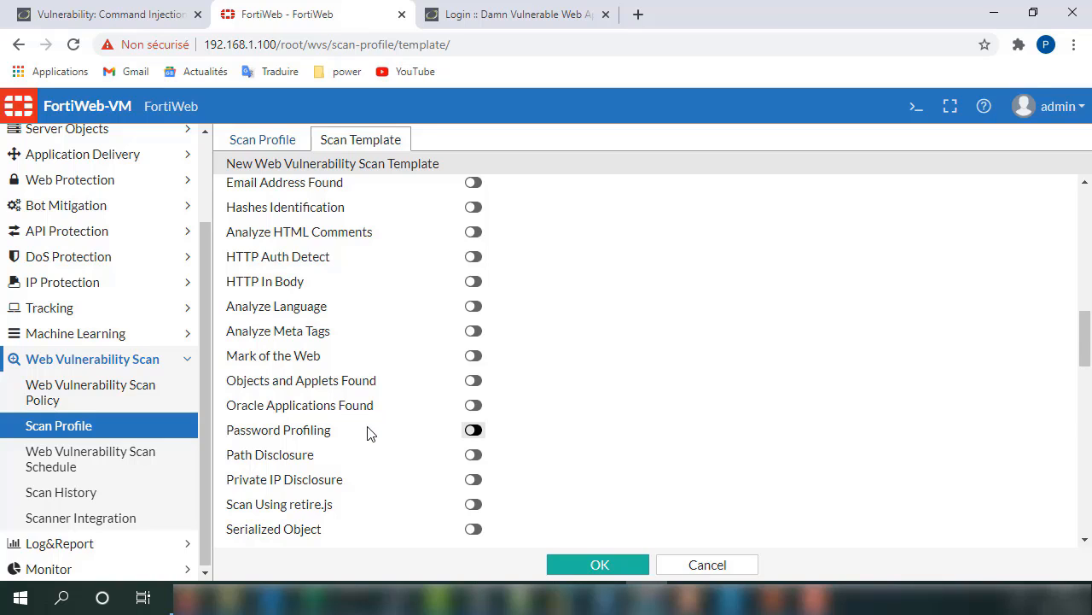
scroll(367, 433, up, 2)
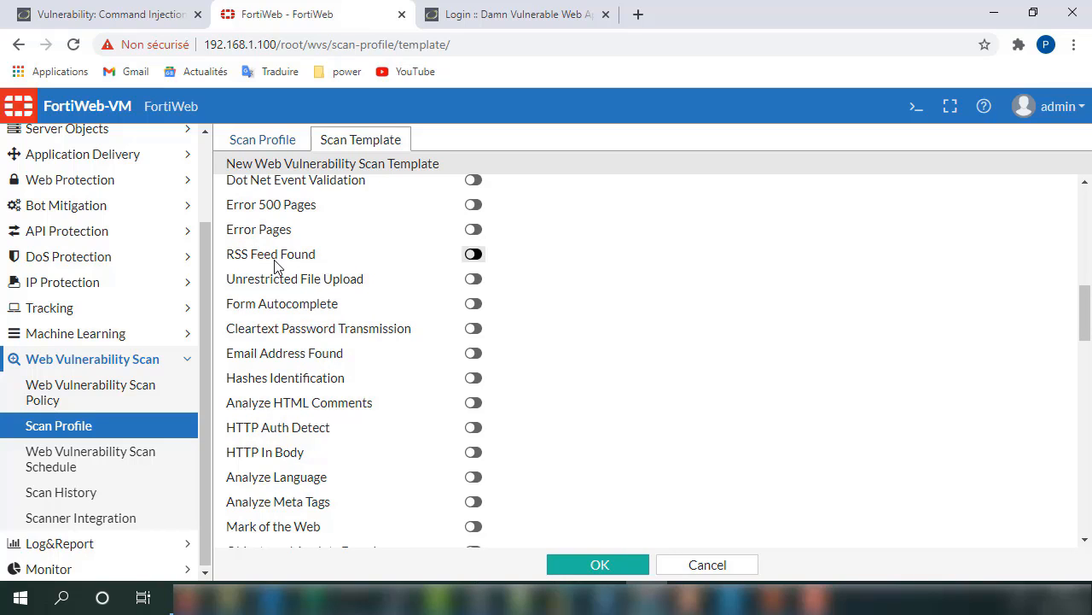
scroll(291, 277, up, 2)
scroll(281, 282, up, 5)
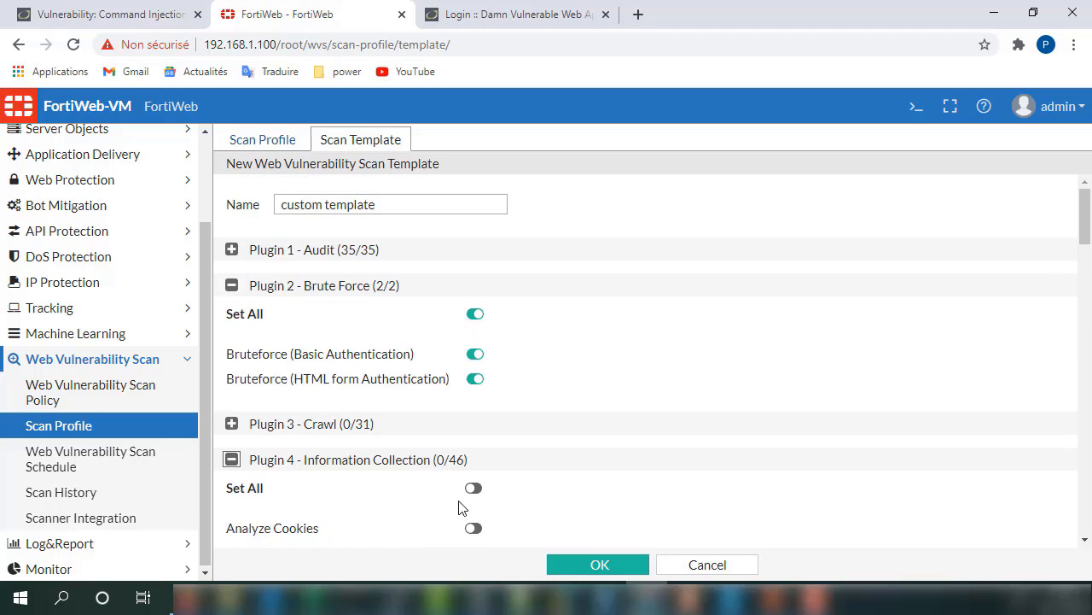
Enable the Click Hijacking, Code Disclosure, Content Sniffing and Empty Body checks under Information Collection, and collapse that plugin's list.
scroll(452, 508, down, 3)
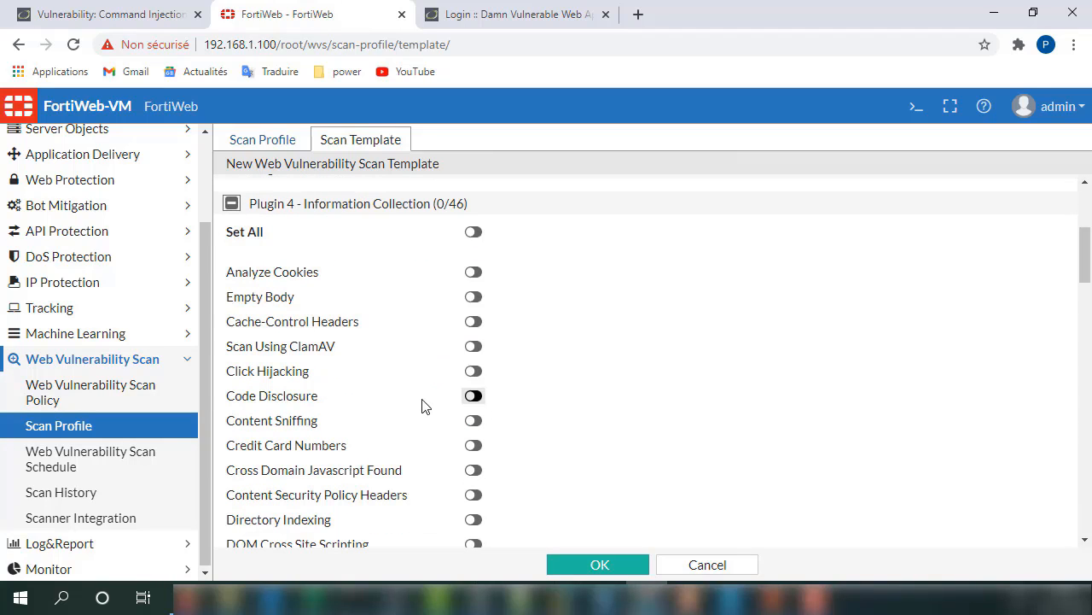
click(473, 371)
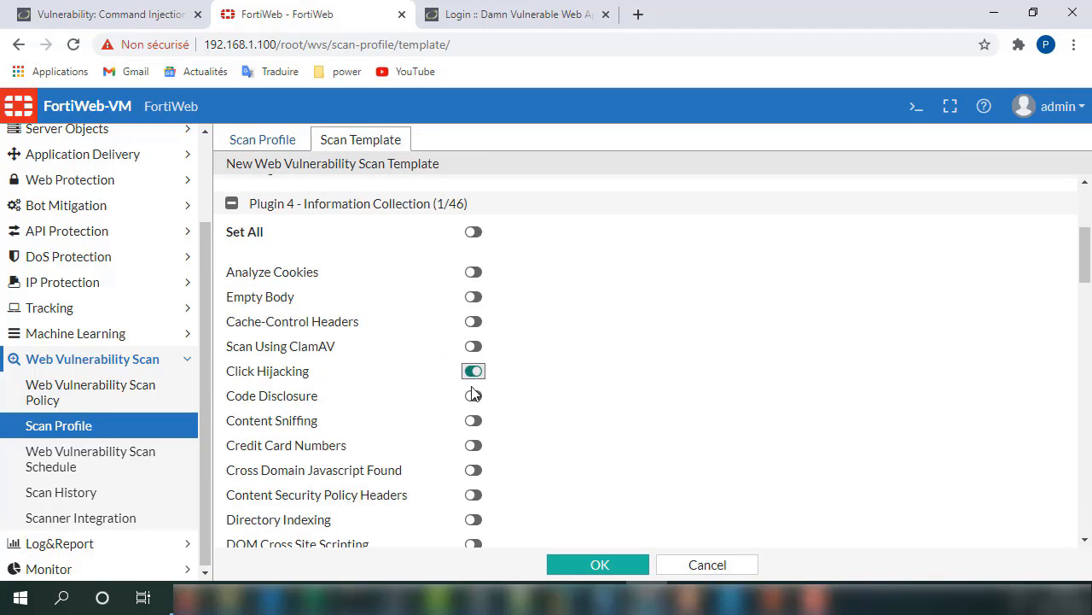
click(473, 398)
click(474, 420)
click(473, 297)
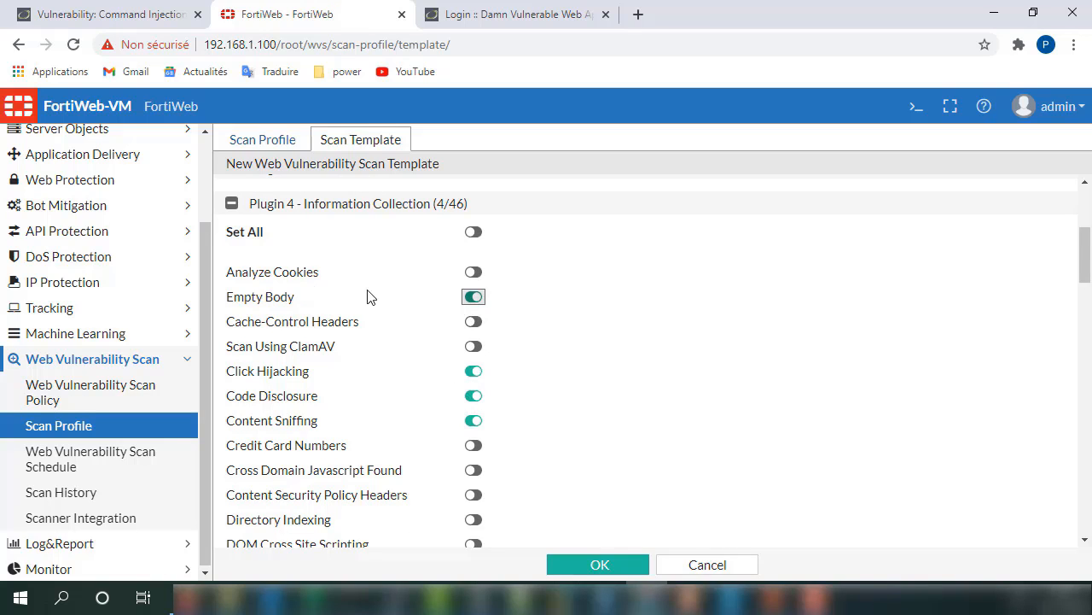
click(231, 204)
scroll(346, 281, up, 2)
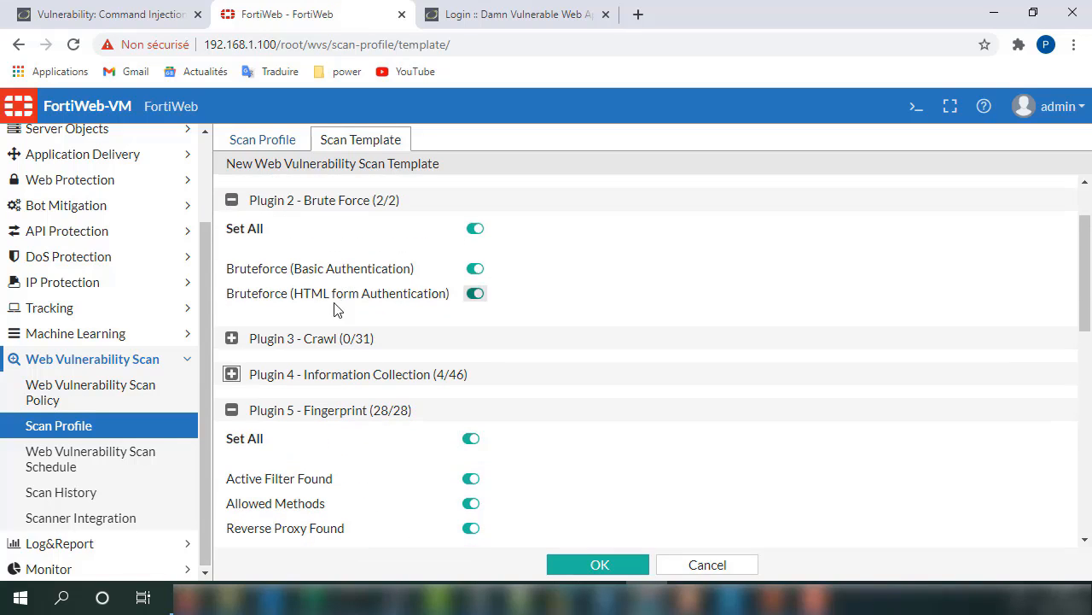
Enable three consecutive checks in the Crawl plugin and save the scan template.
click(231, 339)
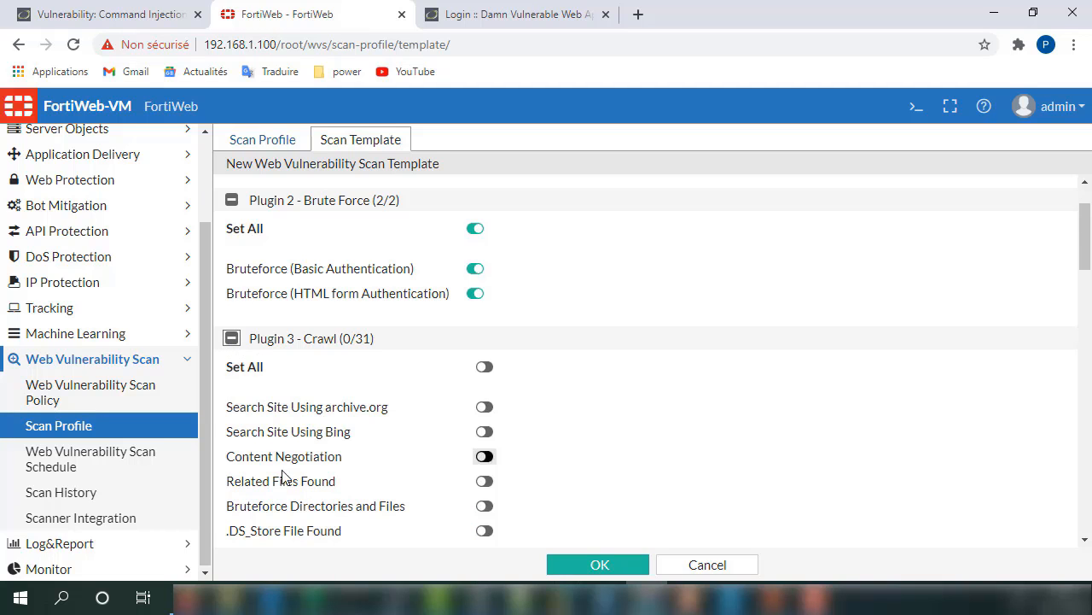
scroll(395, 436, down, 3)
scroll(398, 435, down, 5)
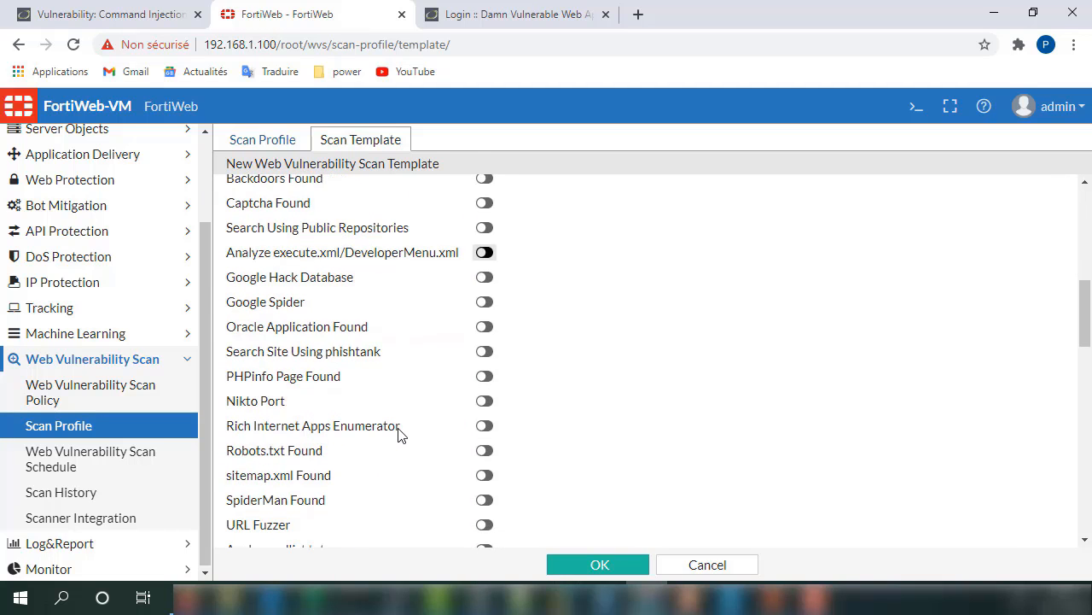
click(484, 416)
click(484, 441)
click(484, 466)
click(591, 564)
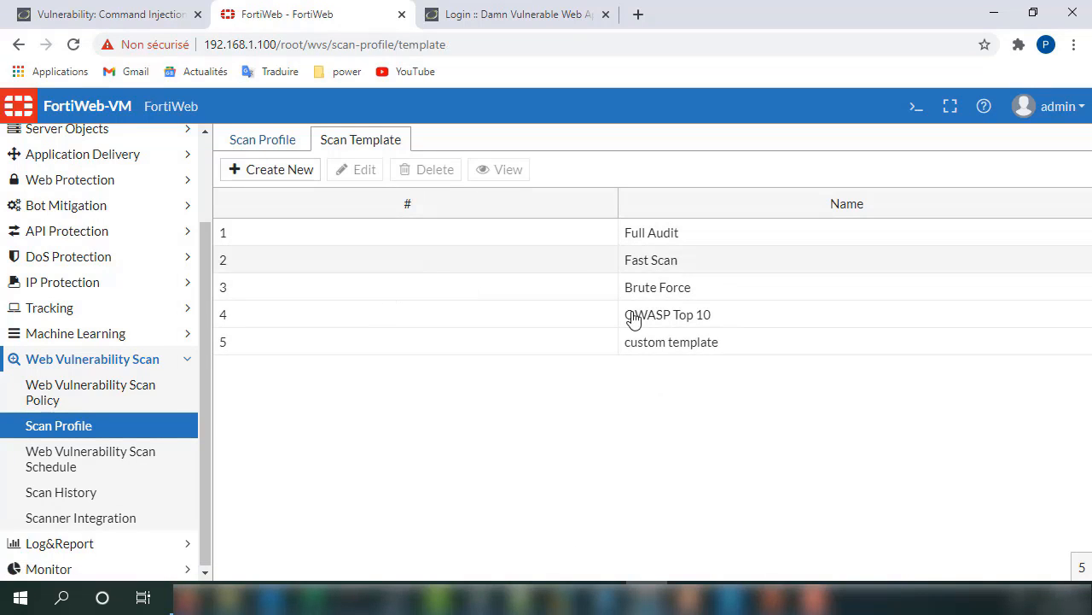
Create a new web vulnerability scan profile and name it dvwa_audit.
click(244, 140)
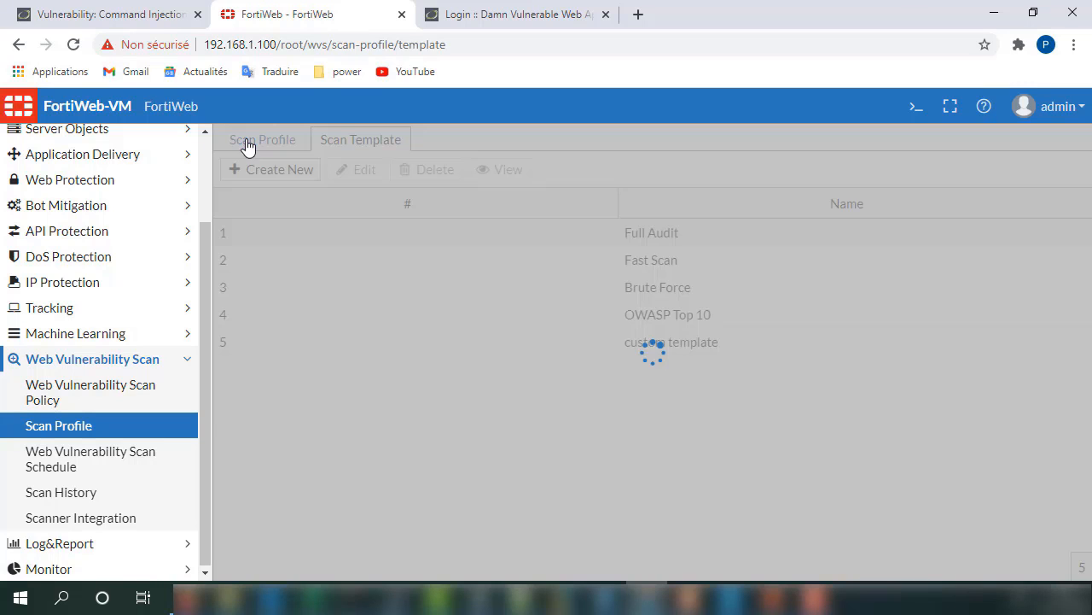
click(290, 173)
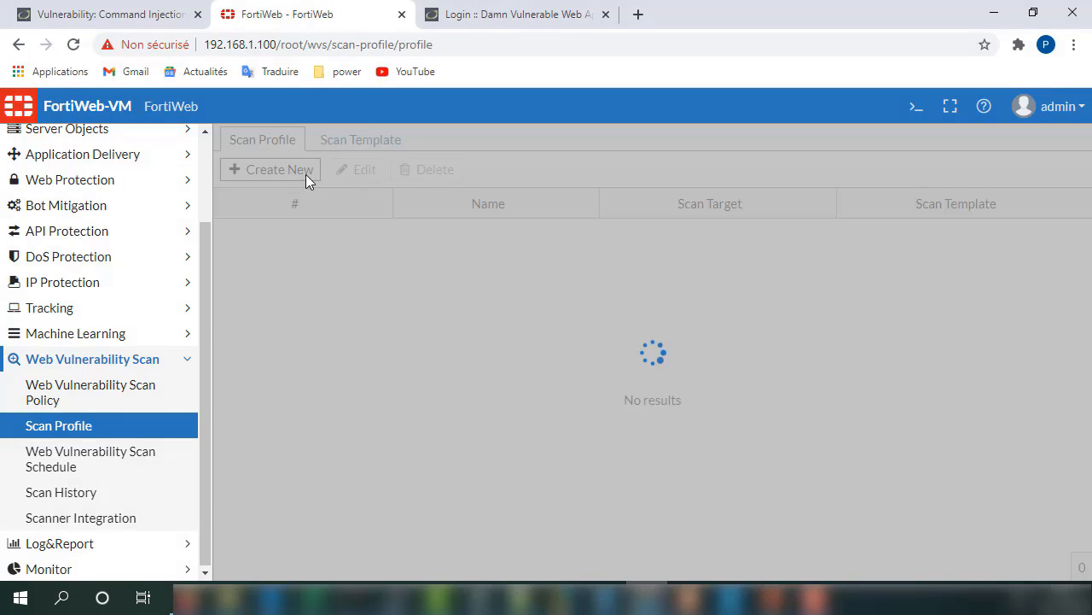
click(351, 202)
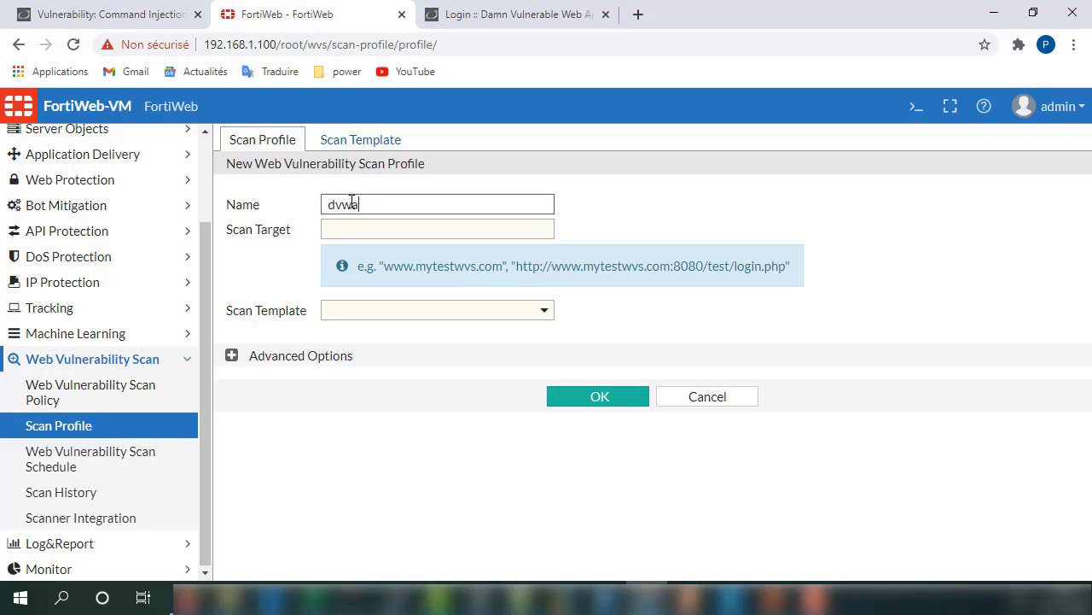
text(audit)
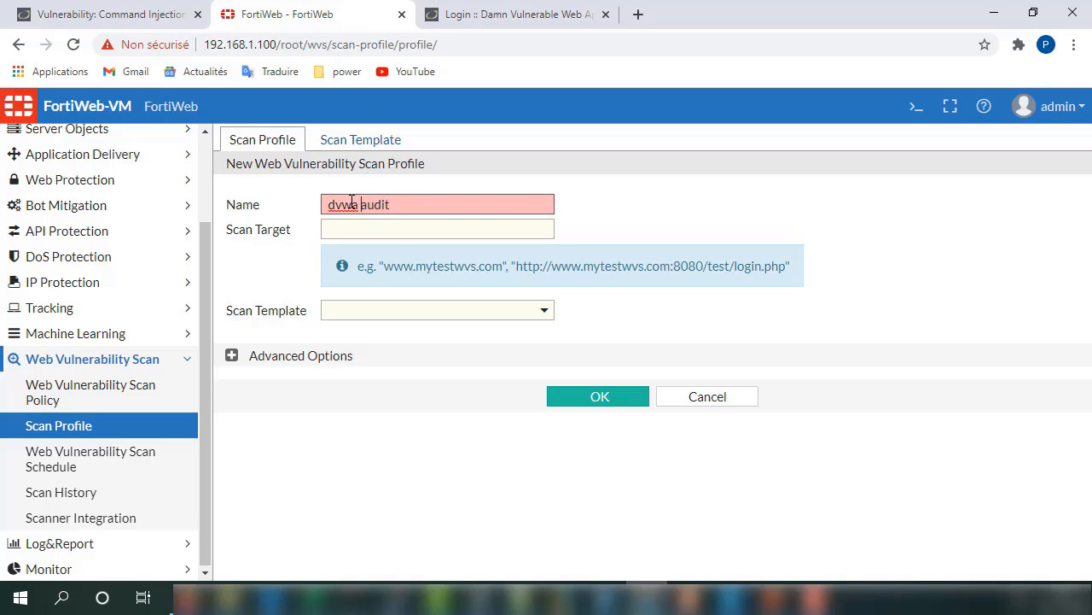
key(BackSpace)
text(_)
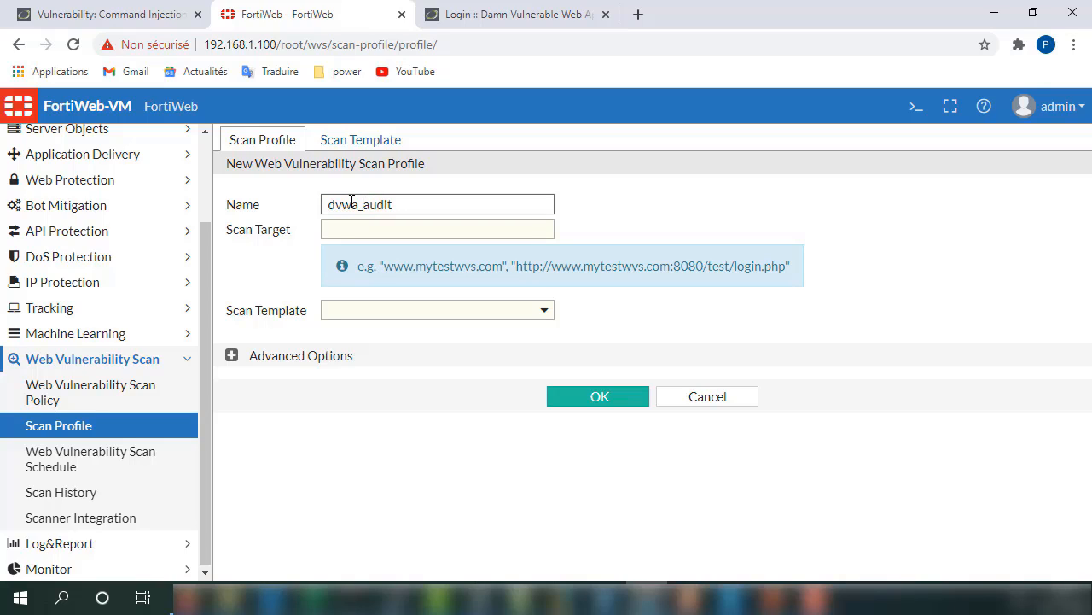
Set the profile's scan target to 192.168.1.15 and its scan template to custom template, and save the profile.
click(359, 226)
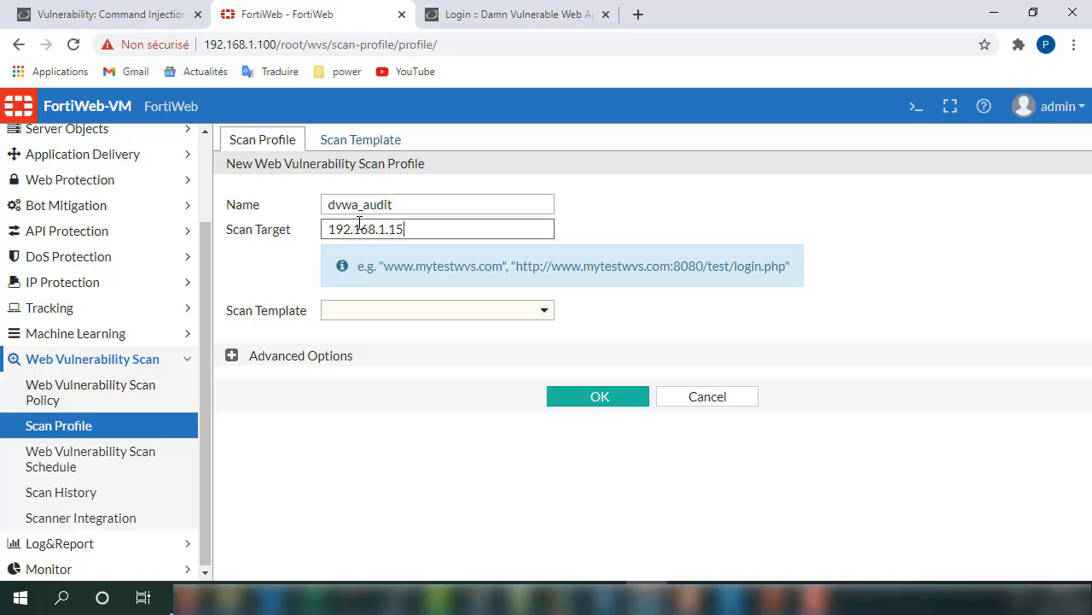
click(341, 314)
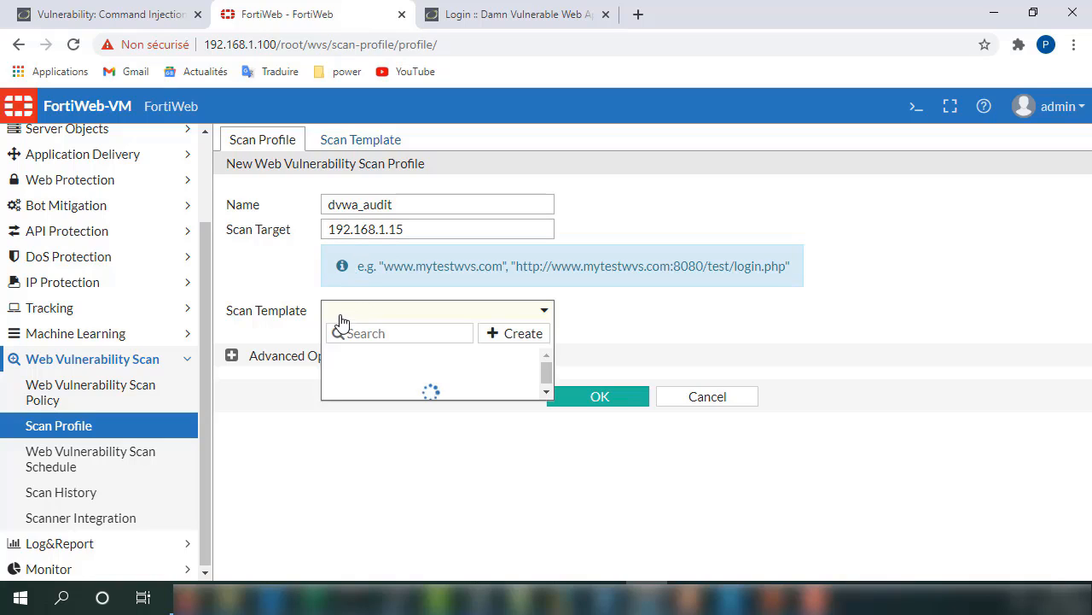
click(363, 440)
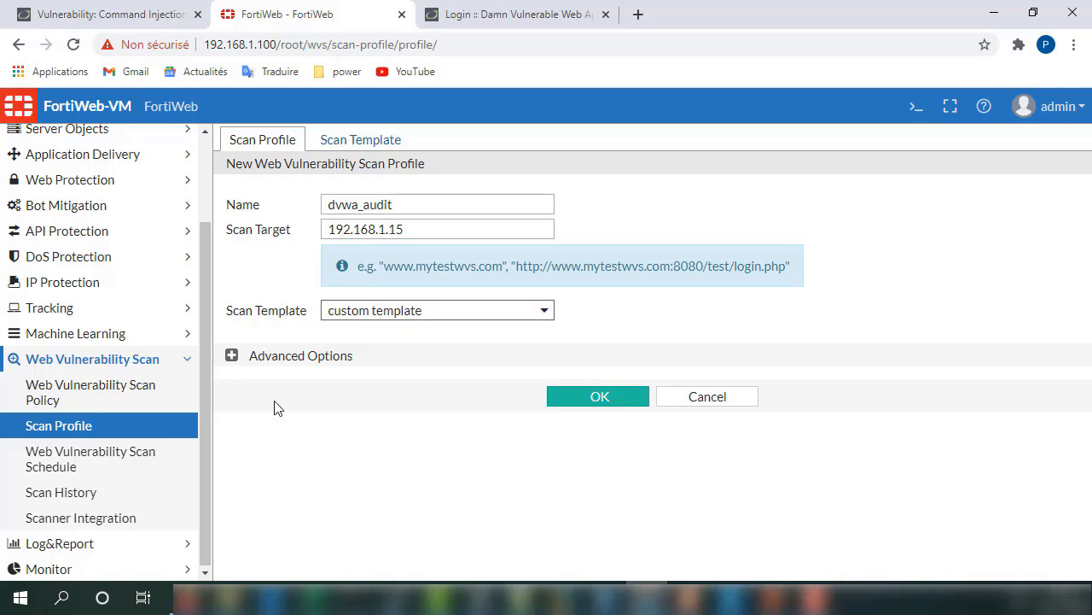
click(232, 357)
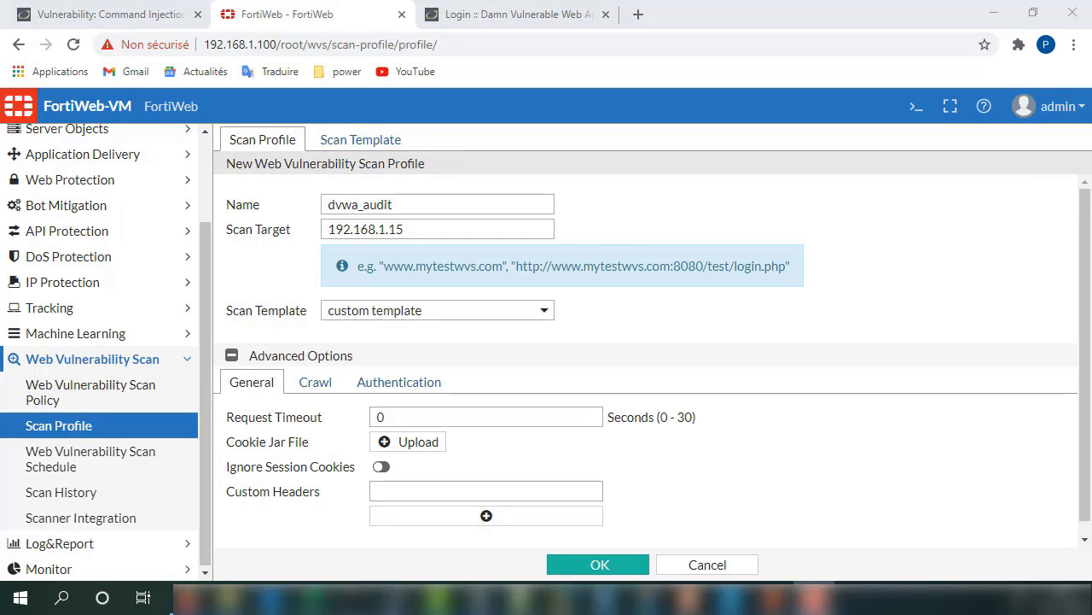
click(233, 356)
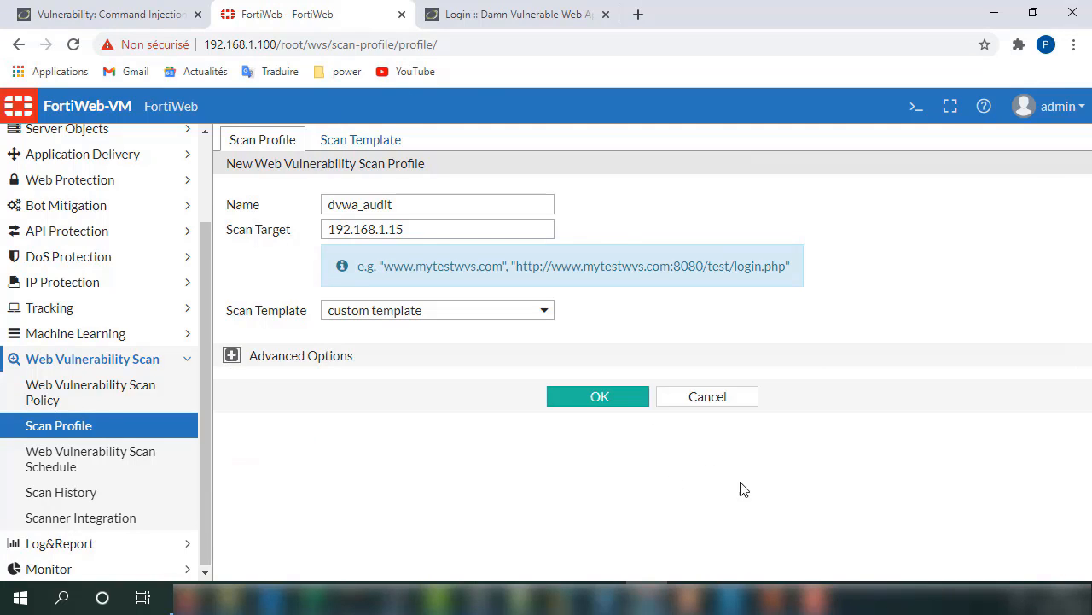
click(611, 408)
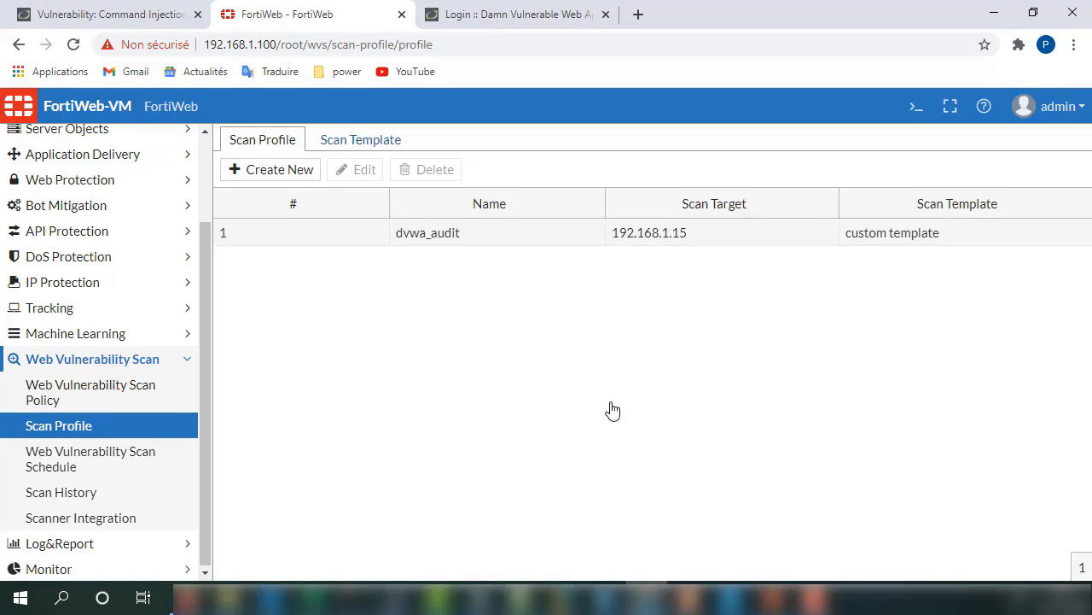
Create a new web vulnerability scan policy and assign the dvwa_audit profile to it.
click(78, 399)
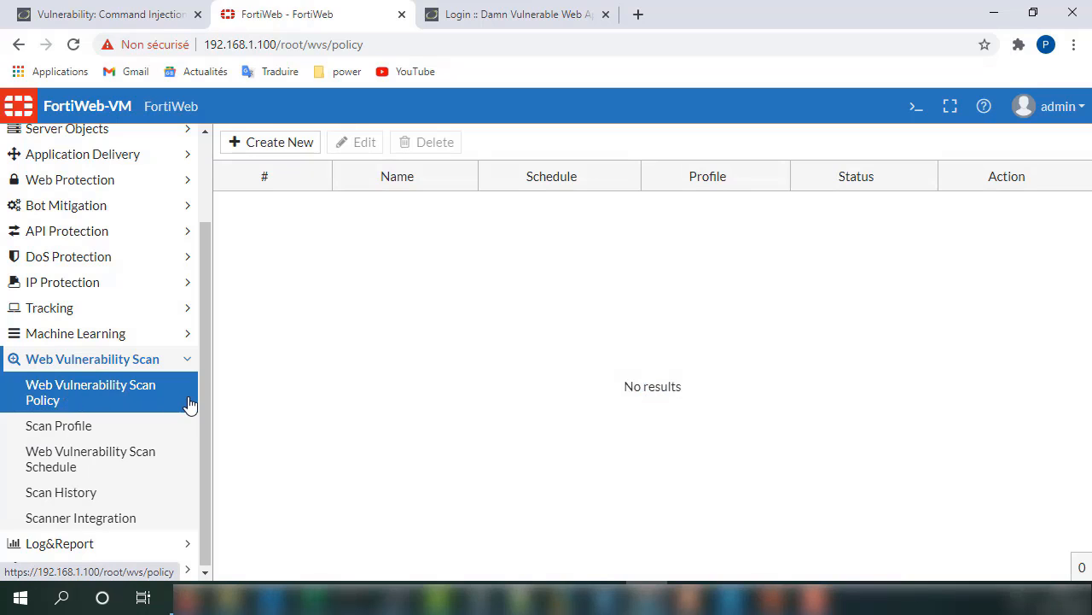
click(296, 144)
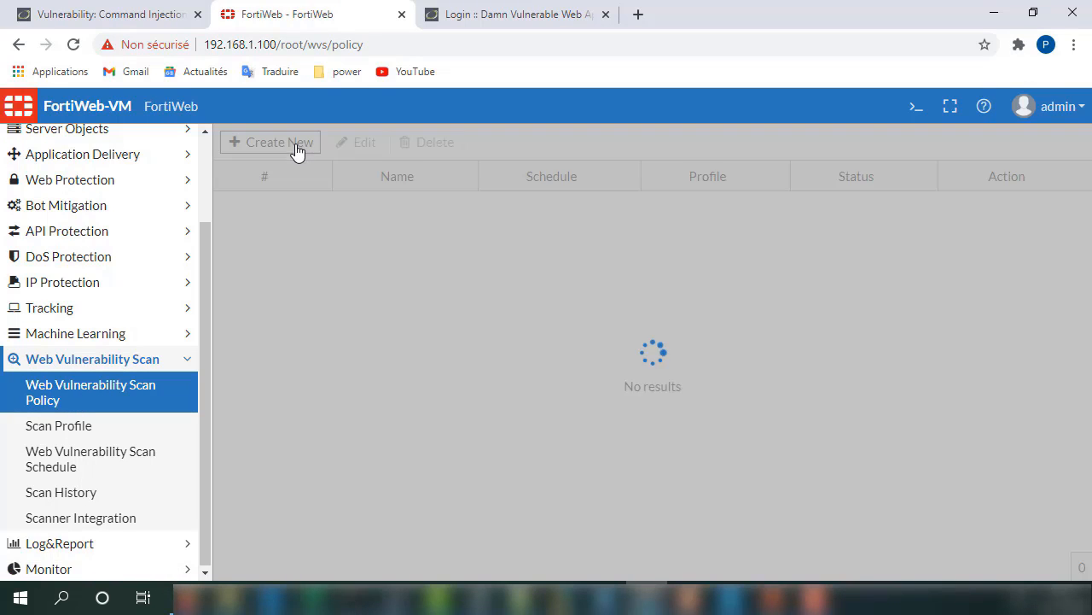
click(357, 227)
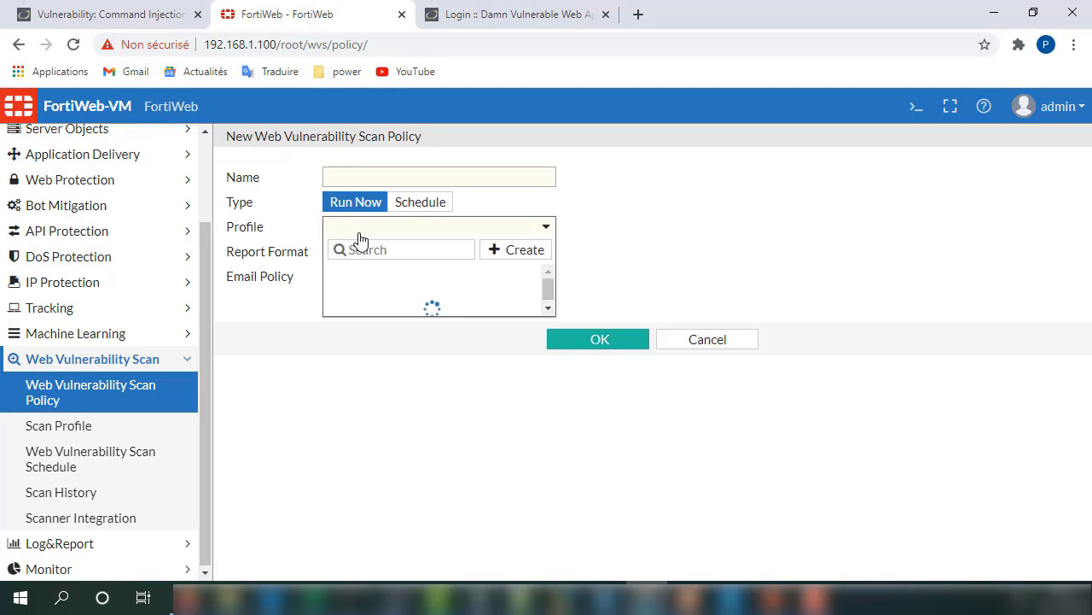
click(364, 282)
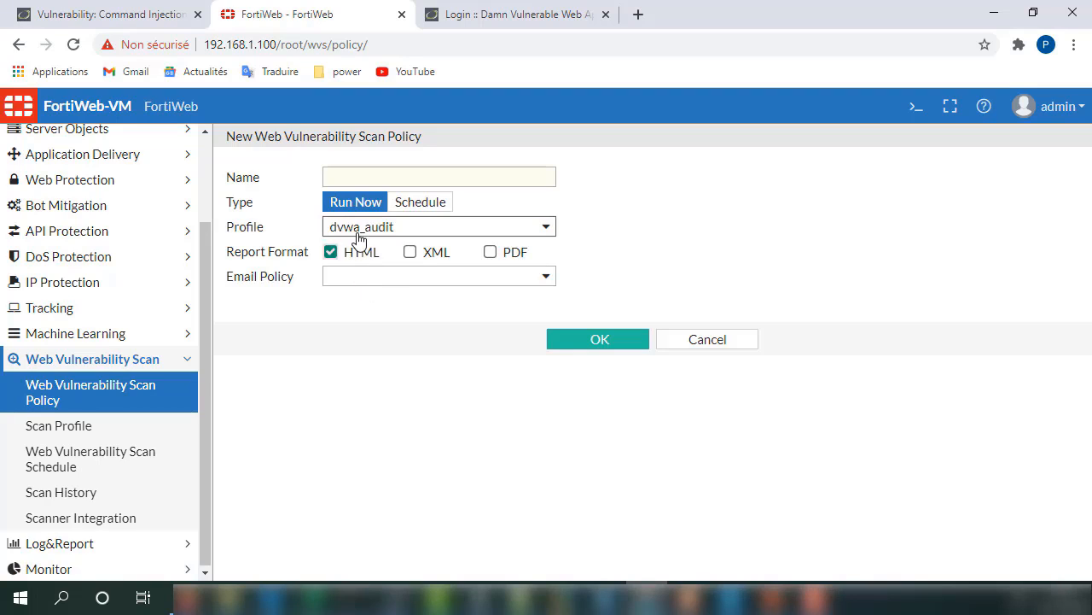
Name the scan policy WEB_scan_DVWA.
click(353, 177)
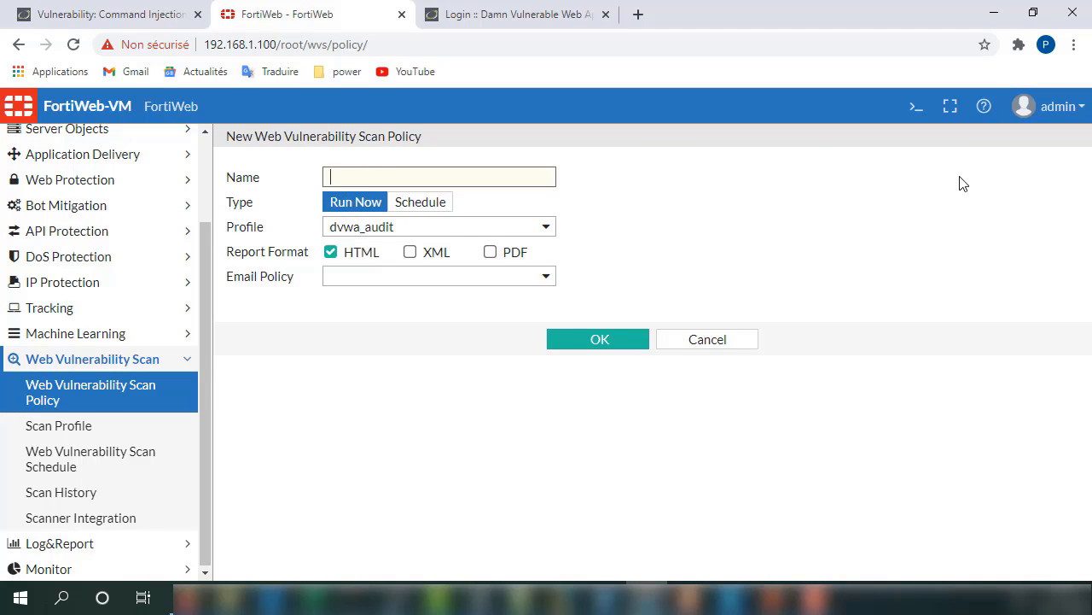
text(WEB sc)
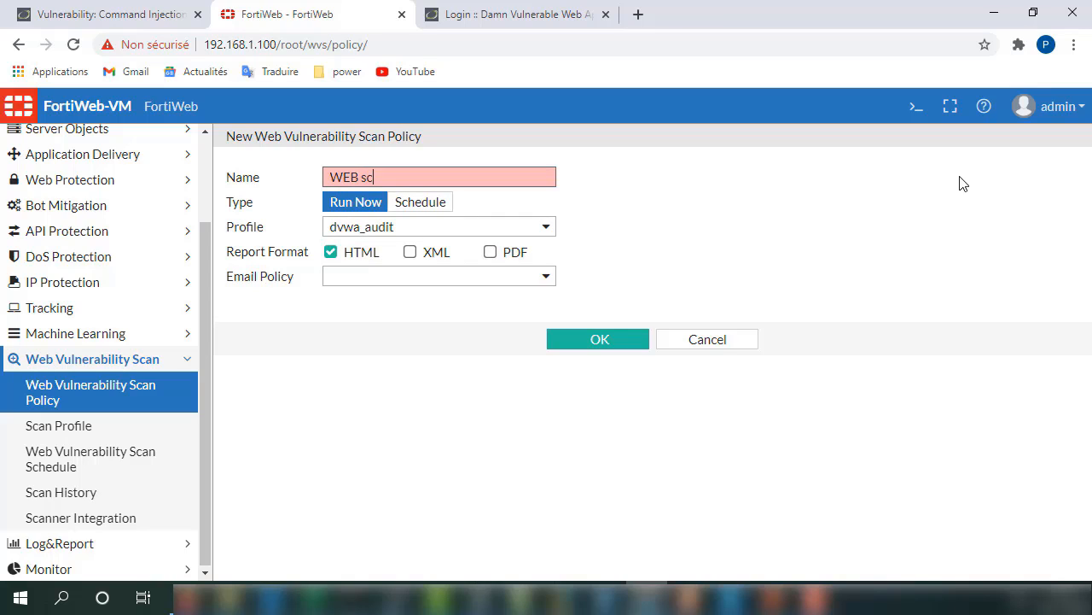
text(an DVWA)
key(BackSpace)
text(_)
key(BackSpace)
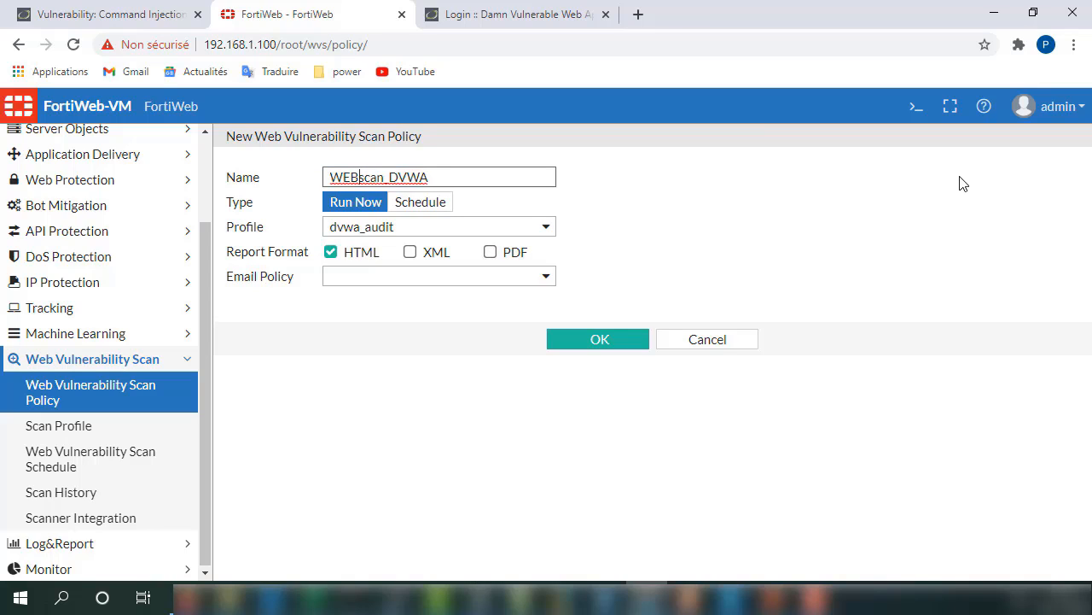
text(_)
Look at the email policy choices and the Schedule type's new-schedule form without creating a schedule.
click(361, 282)
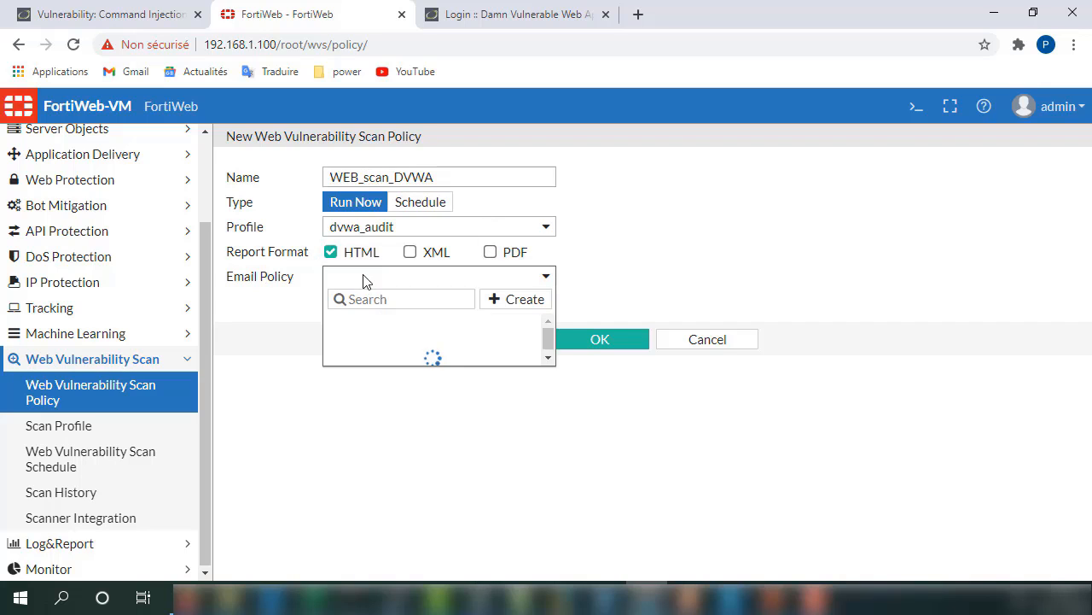
click(282, 293)
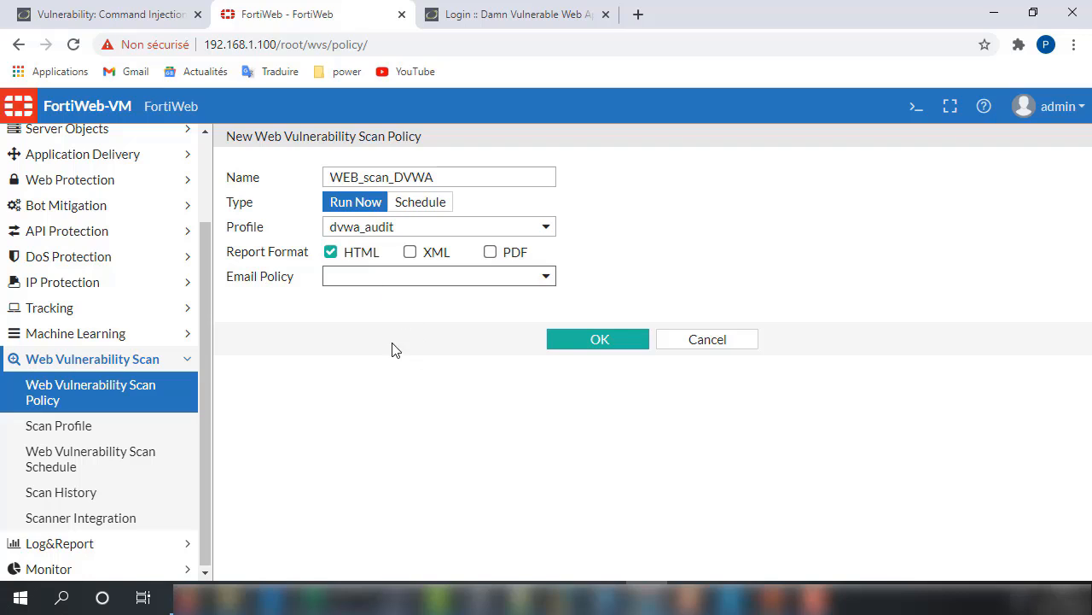
click(436, 207)
click(397, 224)
click(537, 255)
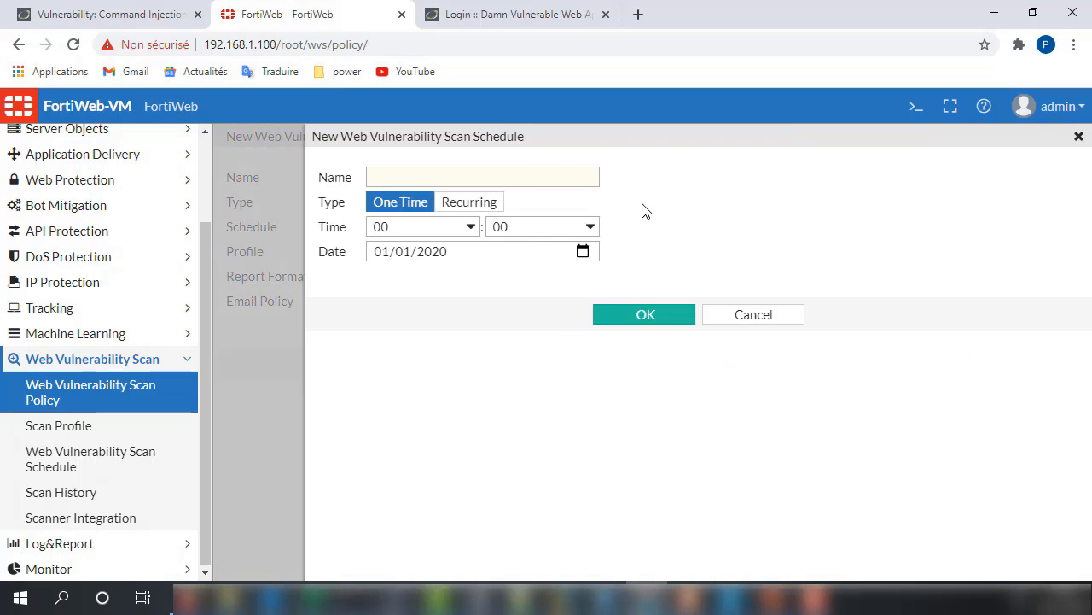
click(773, 316)
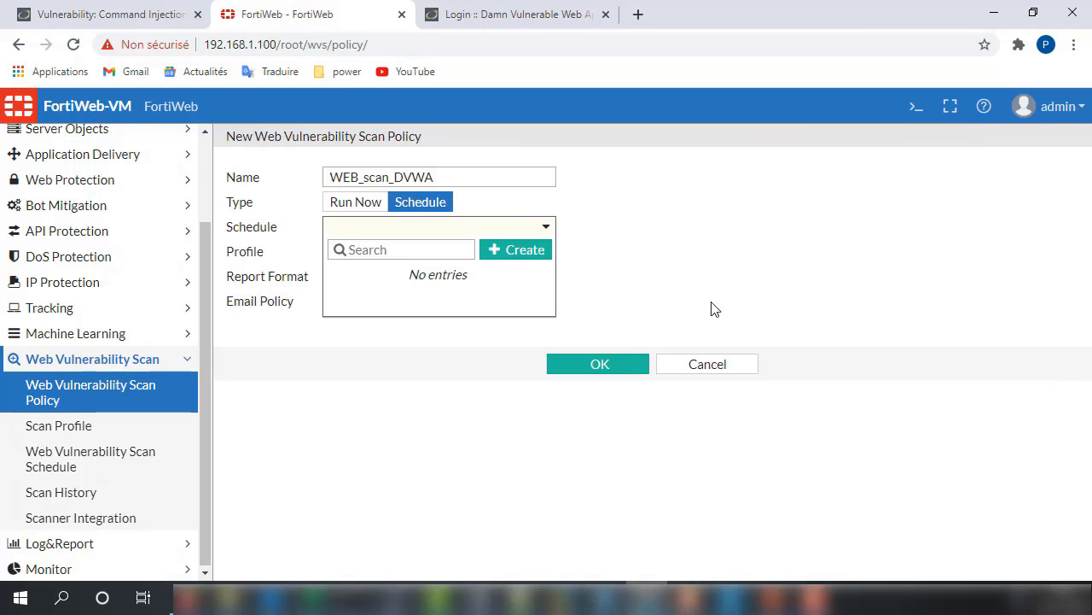
click(641, 305)
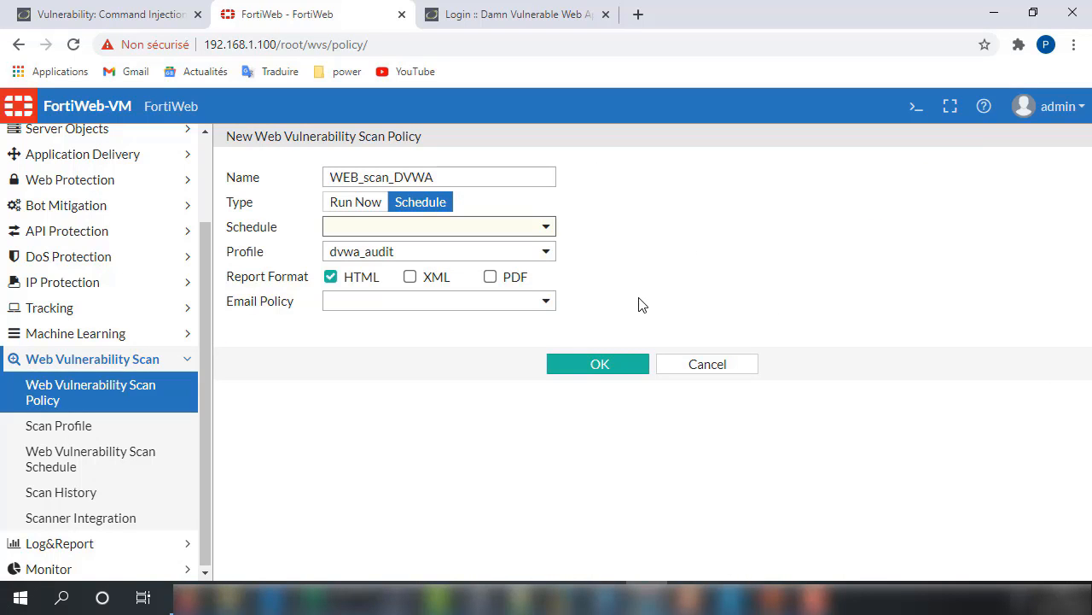
click(628, 372)
click(413, 223)
Set the policy type to Run Now and save the policy to start the scan.
click(370, 205)
click(618, 340)
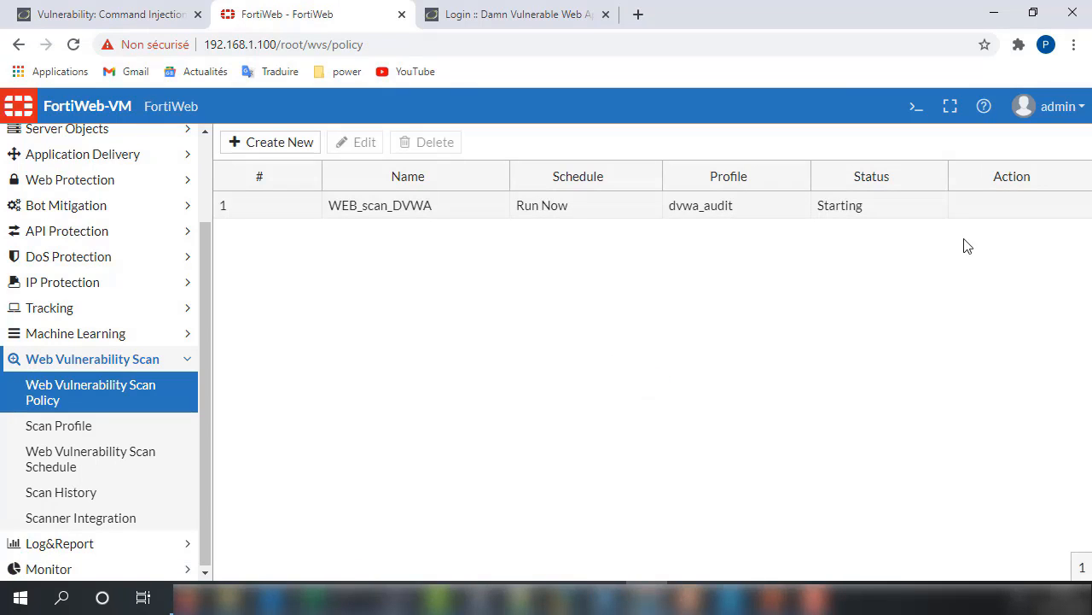
Review the scan summary and alerts of the running WEB_scan_DVWA policy, and close the summary.
click(849, 212)
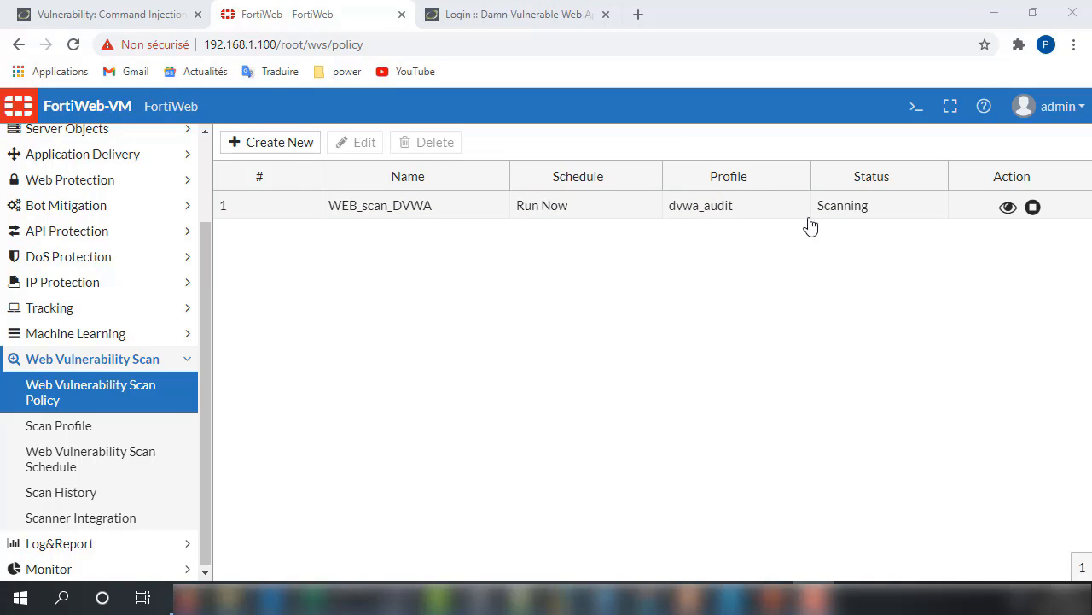
click(1010, 210)
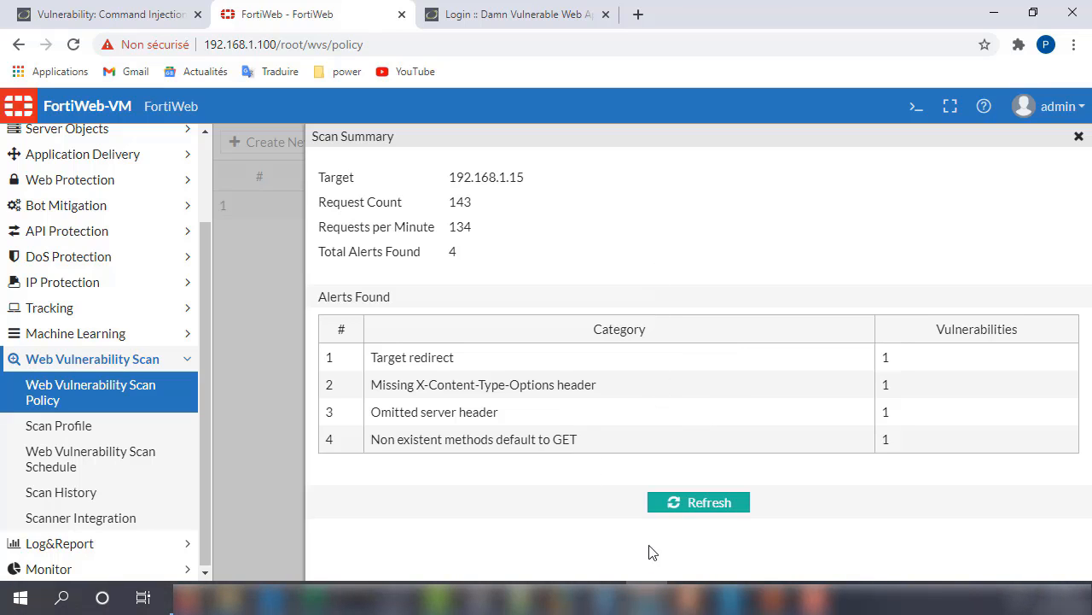
click(1079, 136)
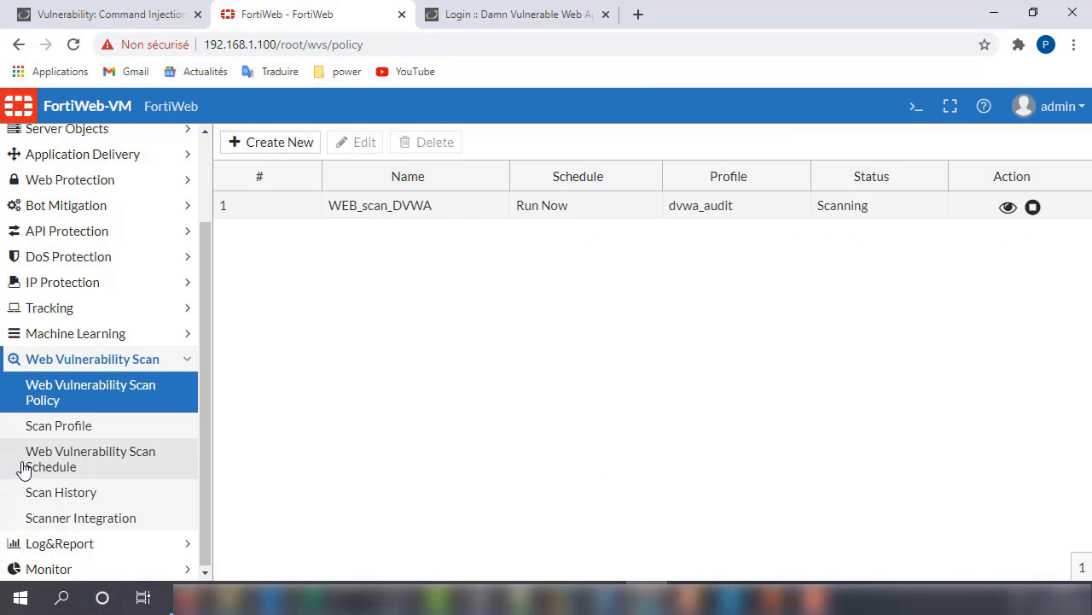
View the Scan History and Scanner Integration pages of Web Vulnerability Scan.
click(86, 494)
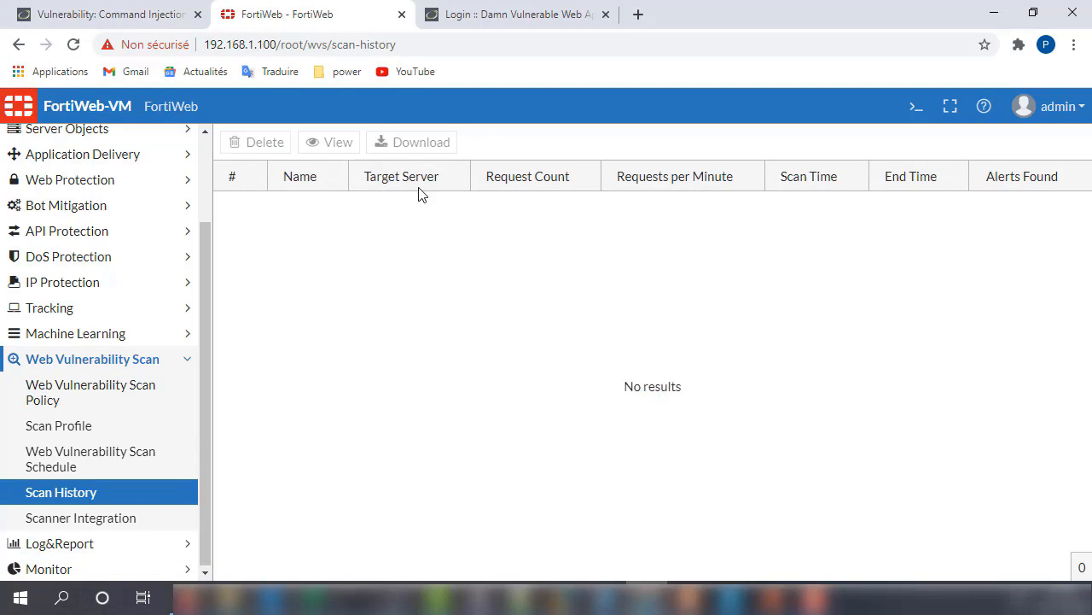
click(128, 523)
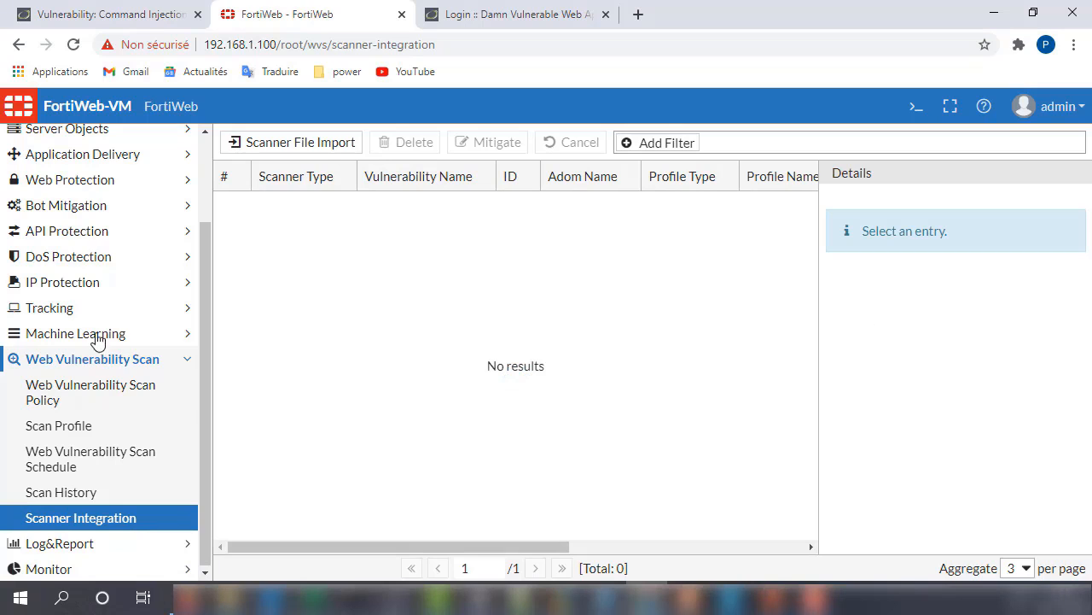
Check the WEB_scan_DVWA policy's status in the scan policy list and return to the scan history.
click(83, 400)
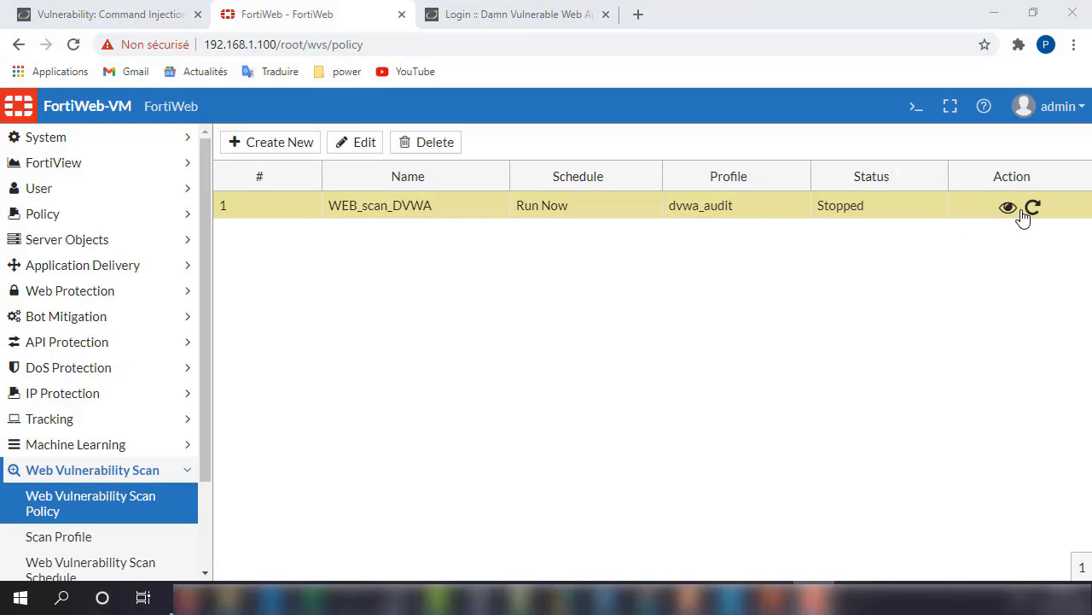
scroll(188, 426, down, 2)
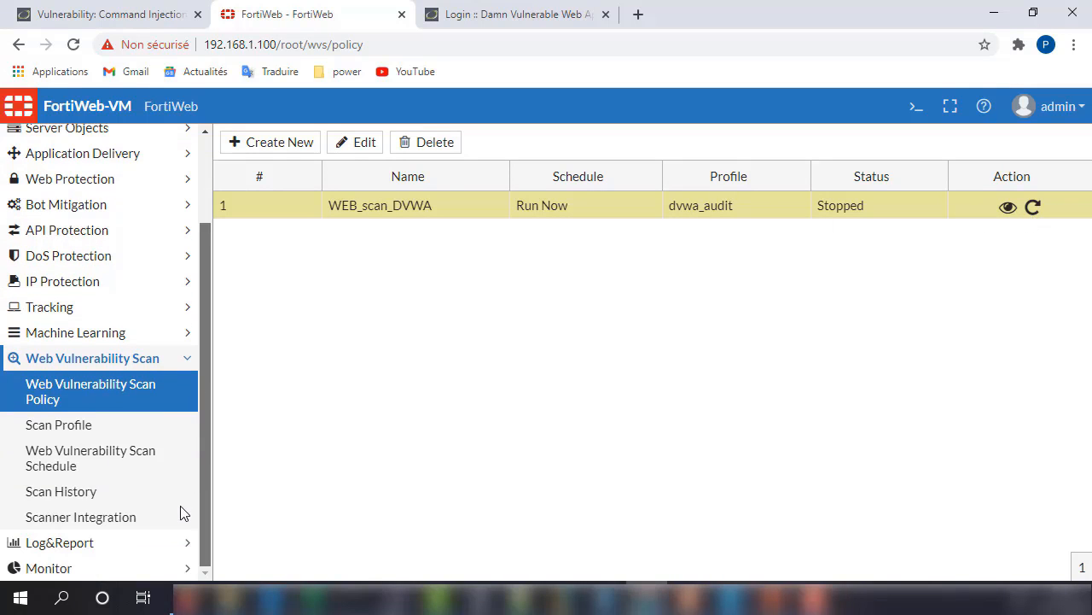
click(77, 499)
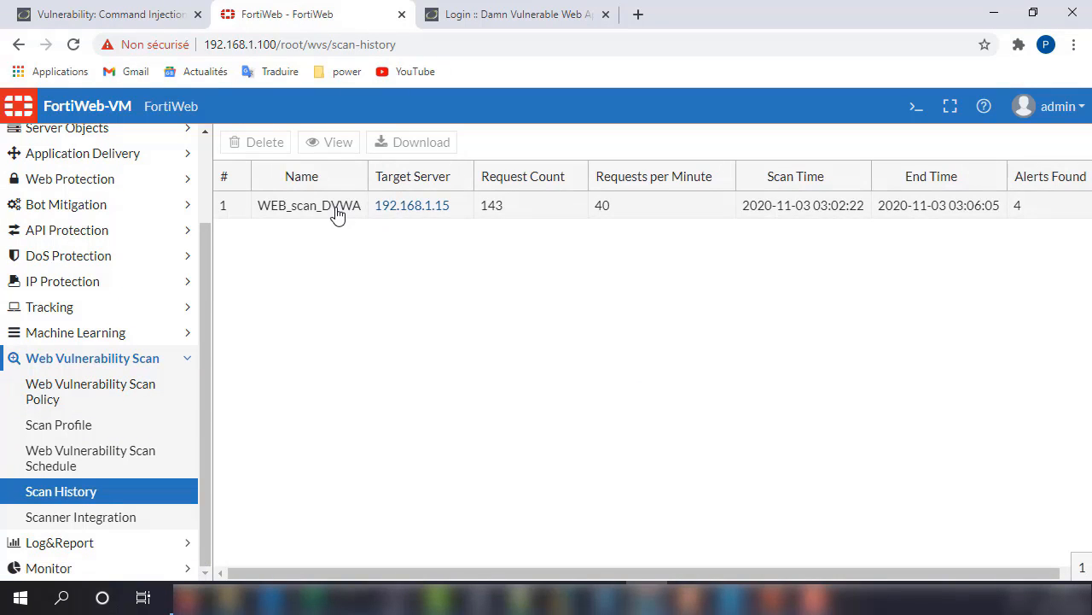
Open the WEB_scan_DVWA scan report from the scan history and skim its contents, vulnerability summaries and HTTP proofs.
click(354, 198)
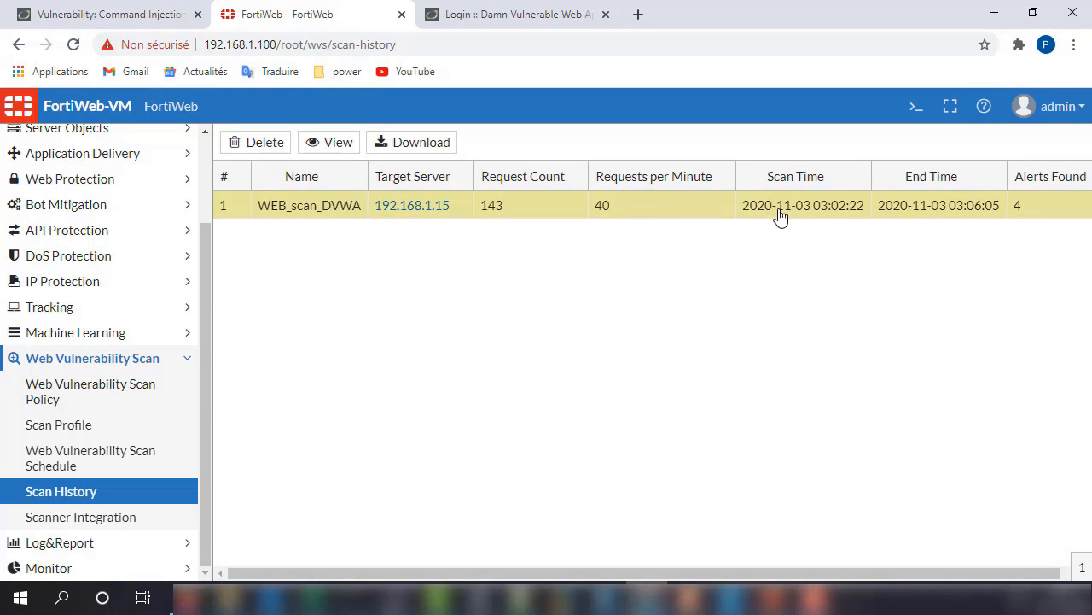
click(338, 149)
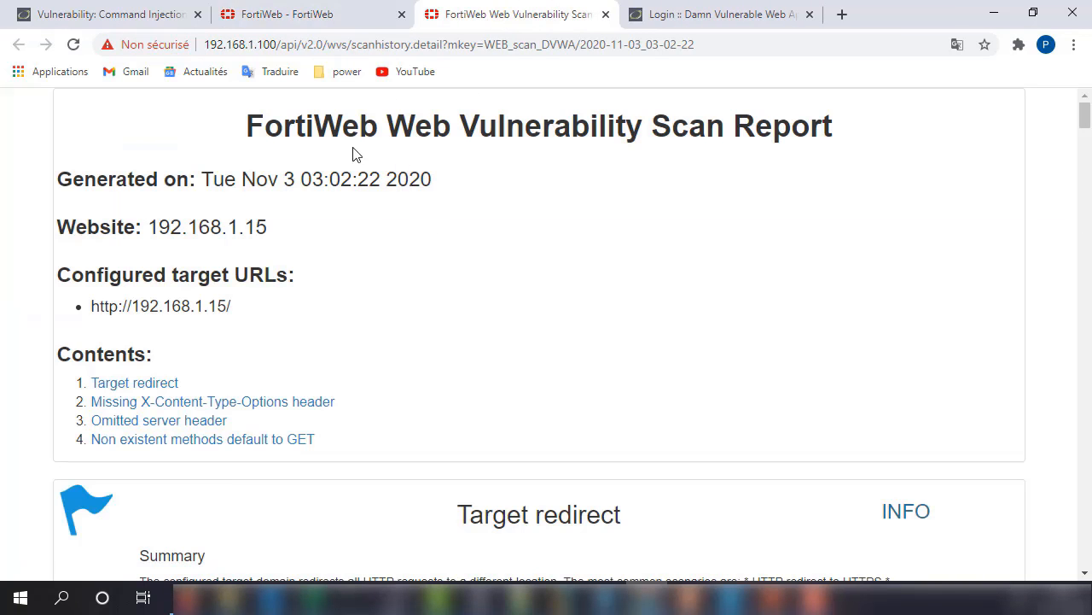
scroll(428, 214, down, 2)
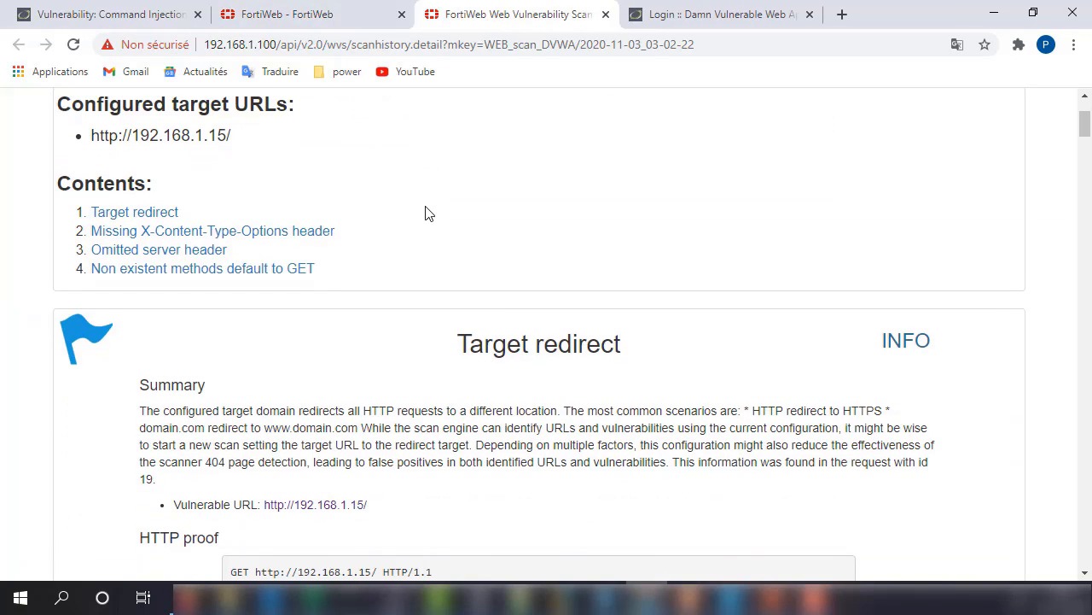
scroll(427, 214, down, 4)
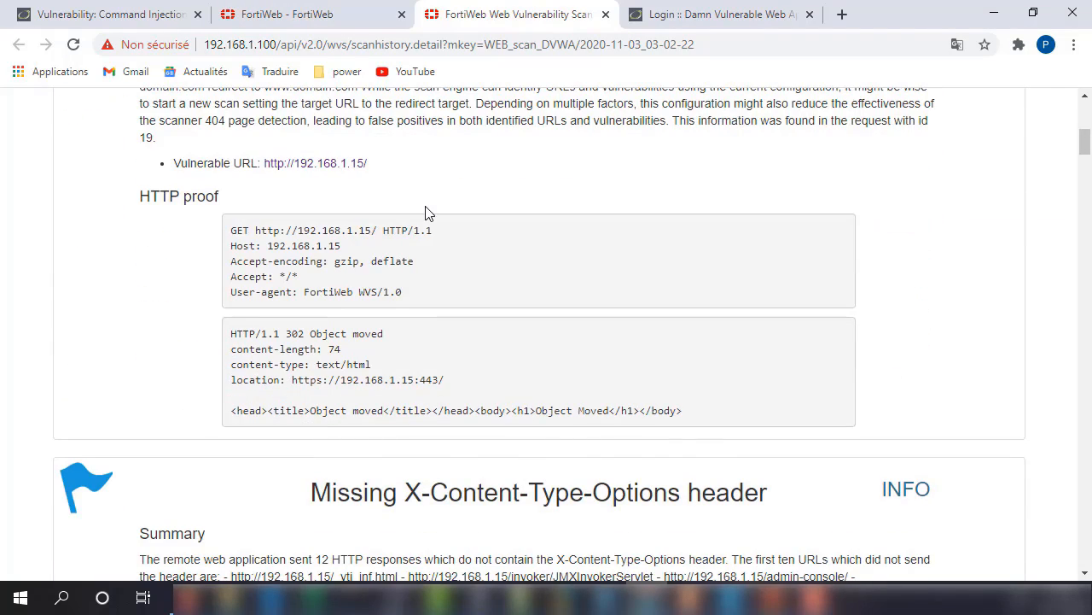
scroll(427, 214, down, 12)
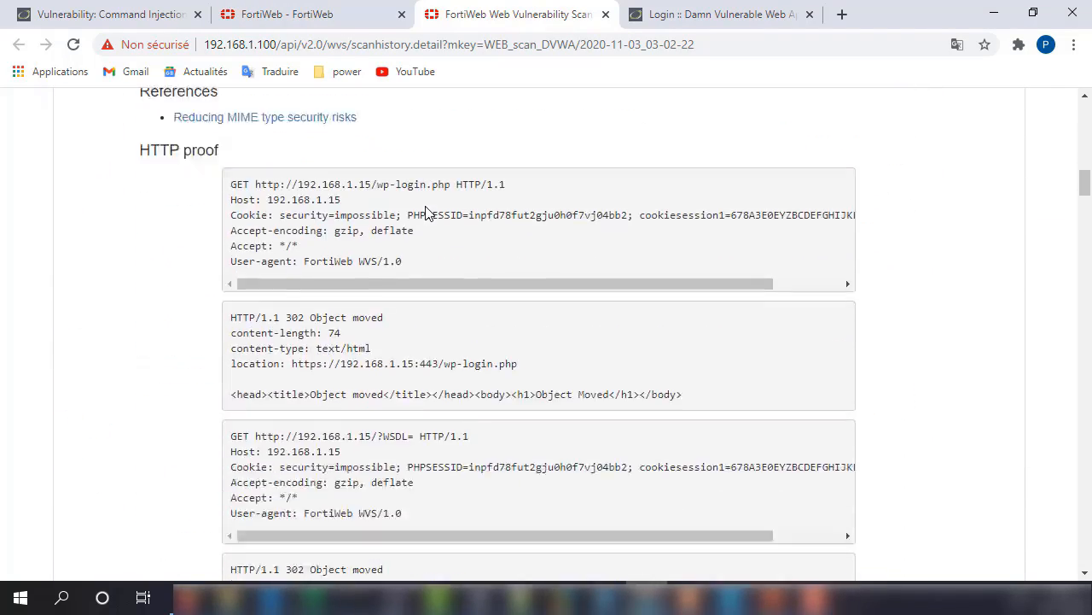
scroll(427, 213, down, 4)
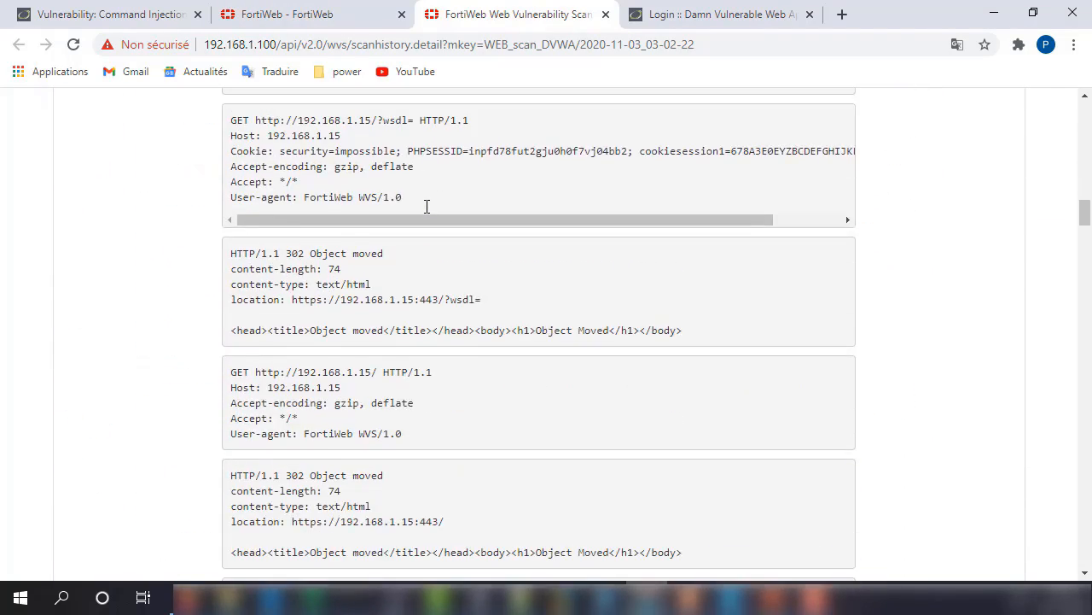
scroll(476, 258, down, 4)
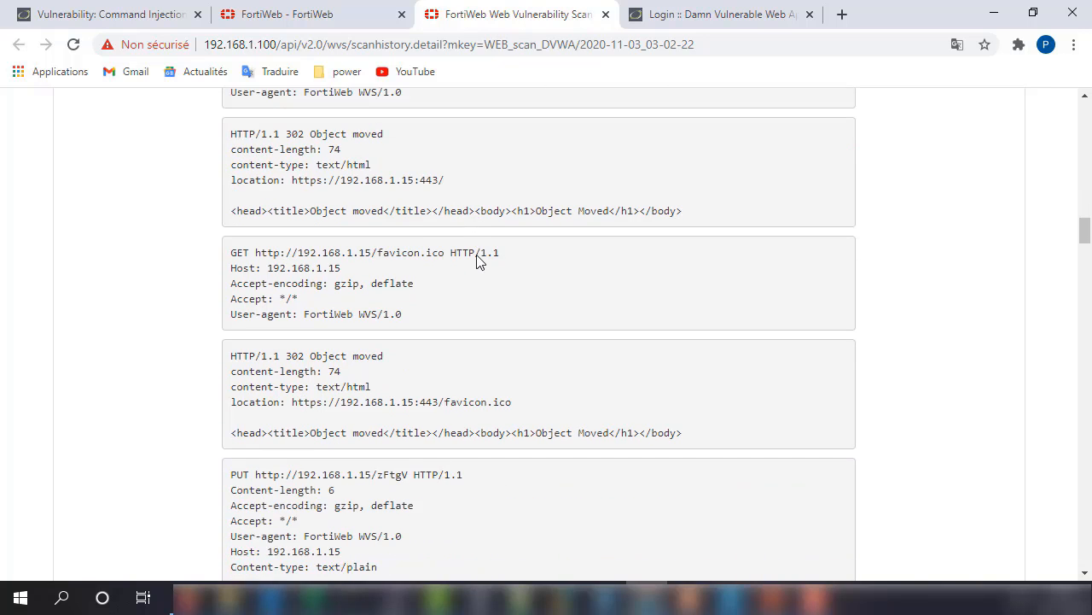
scroll(478, 255, down, 8)
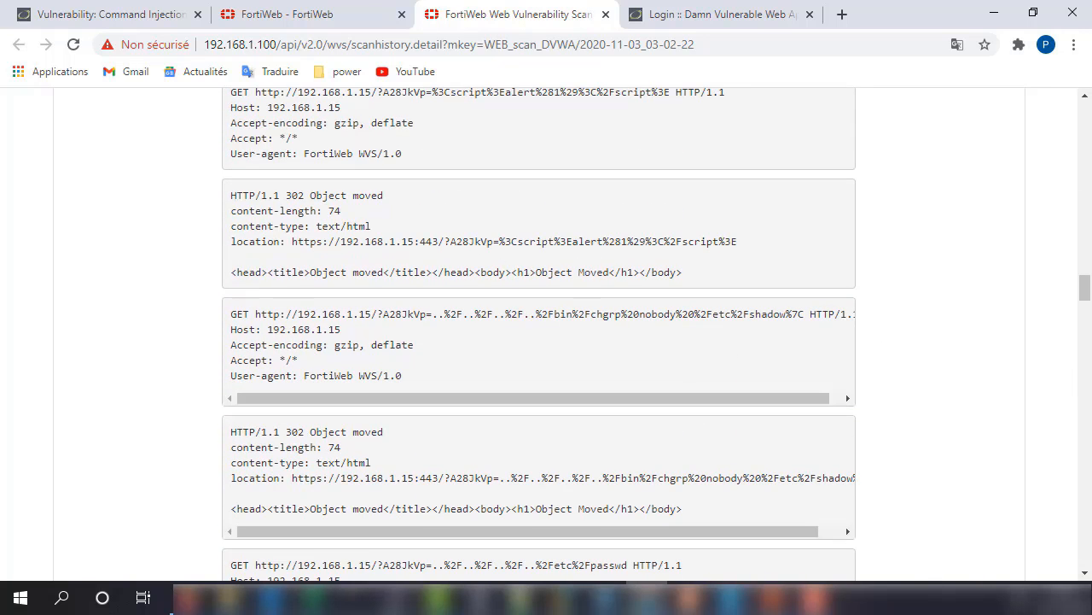
scroll(538, 333, up, 10)
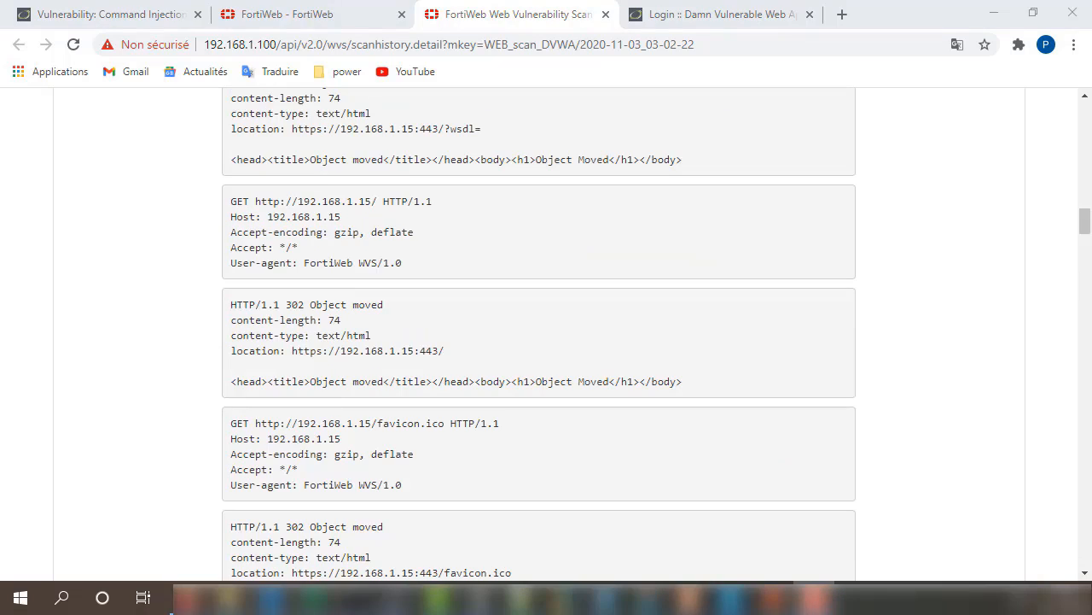
scroll(416, 247, down, 2)
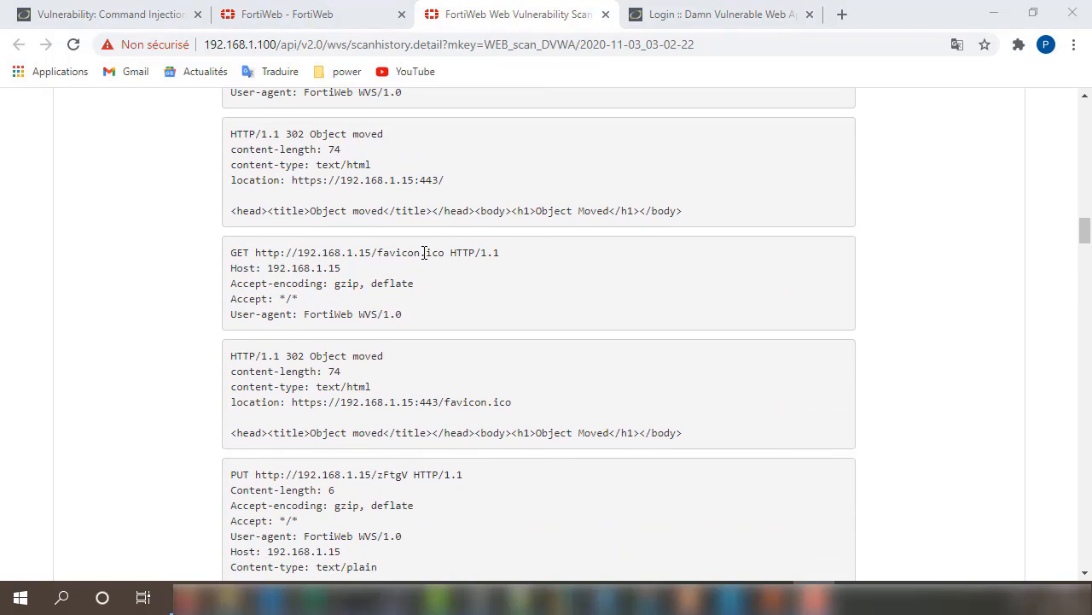
Highlight the response status line below the favicon.ico request, and return to the Target redirect summary to read it.
double_click(352, 357)
drag(353, 357, 227, 365)
scroll(453, 422, up, 20)
scroll(453, 421, down, 2)
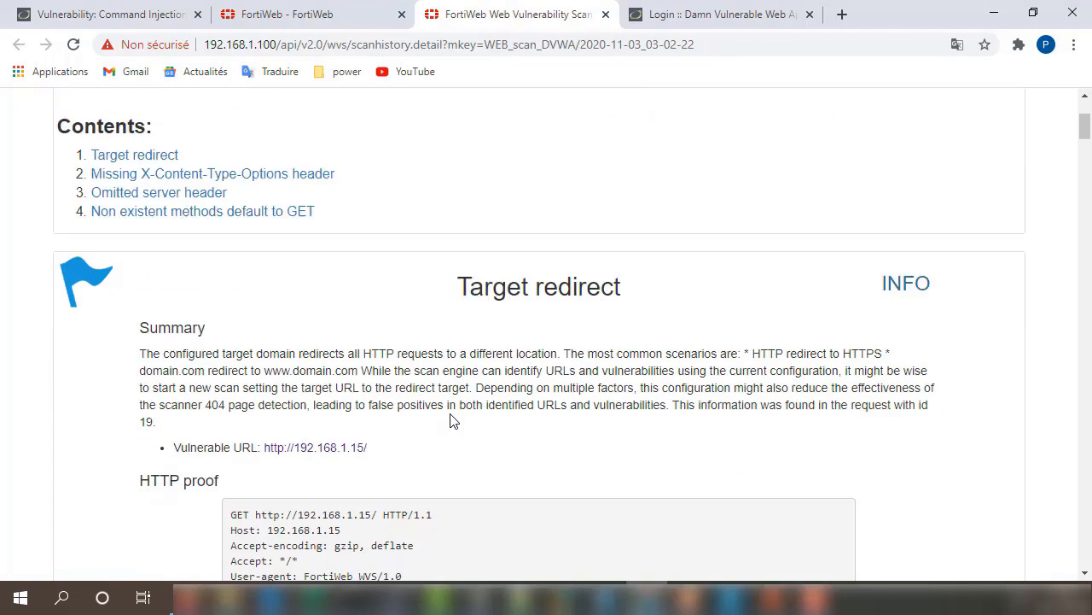
scroll(453, 420, down, 1)
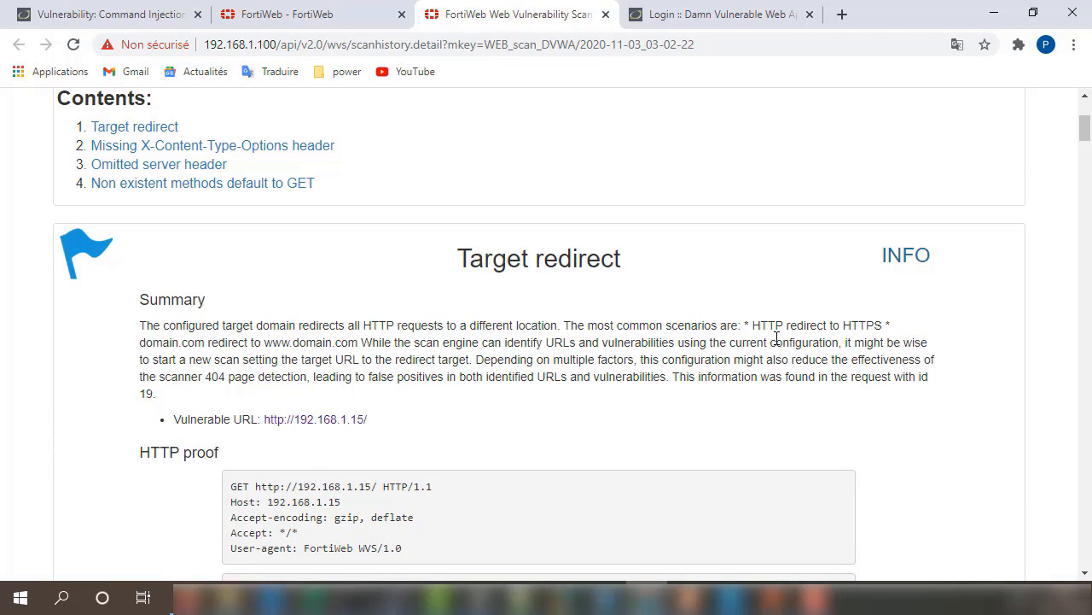
Examine the report's Missing X-Content-Type-Options header, Omitted server header and Non existent methods default to GET findings through to the end.
scroll(750, 344, down, 8)
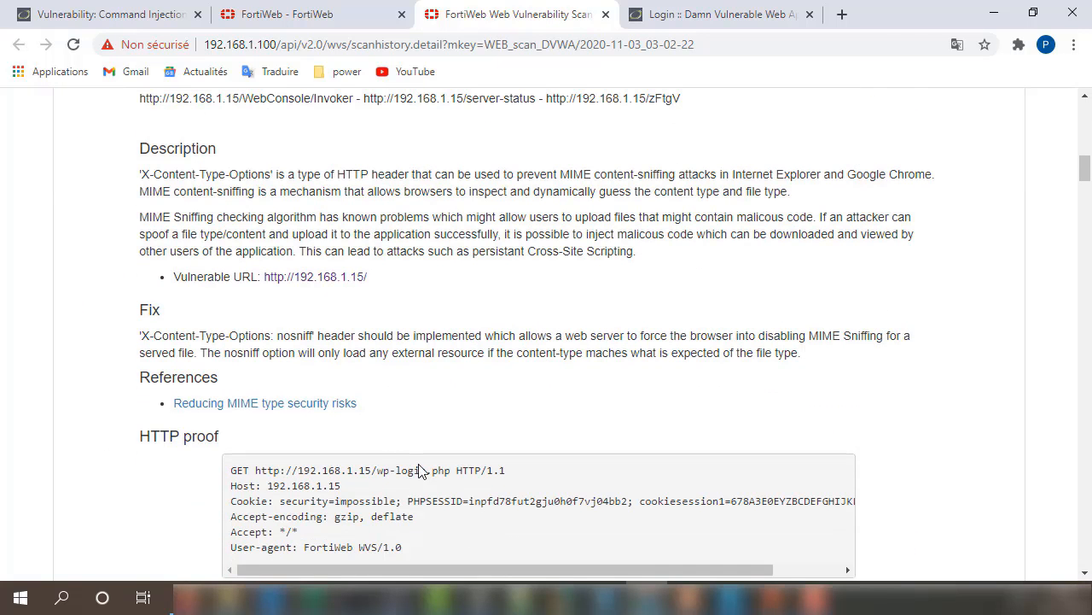
scroll(435, 478, down, 4)
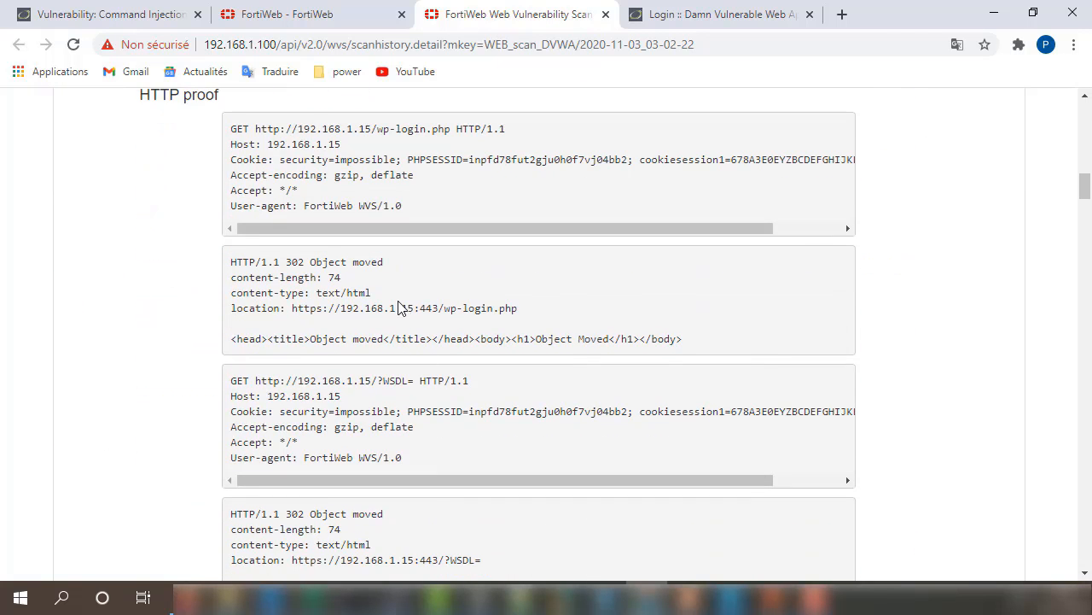
scroll(393, 304, down, 6)
scroll(399, 304, down, 15)
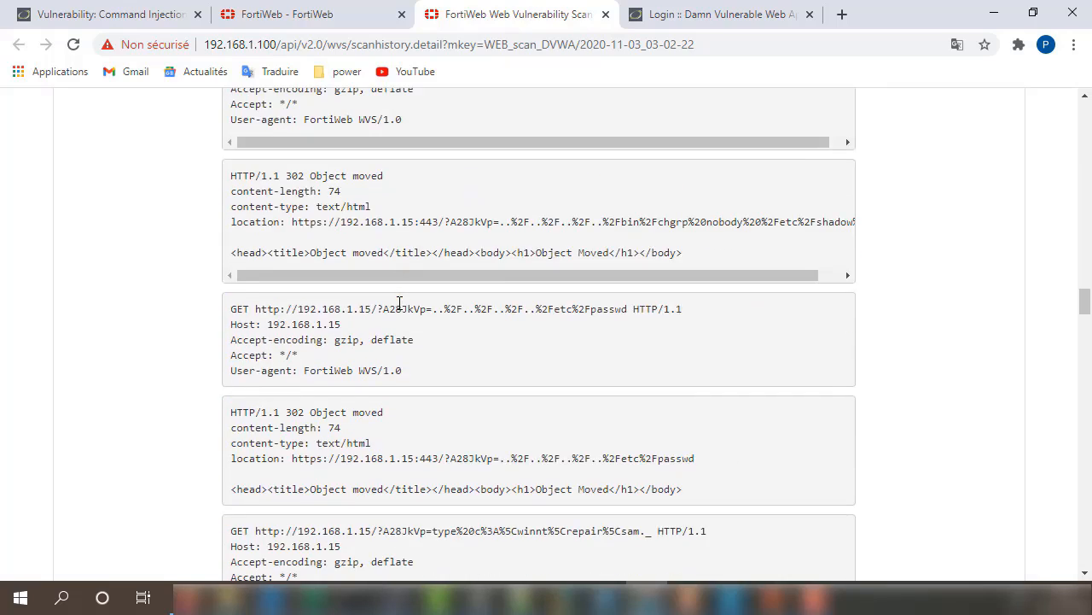
scroll(399, 304, down, 15)
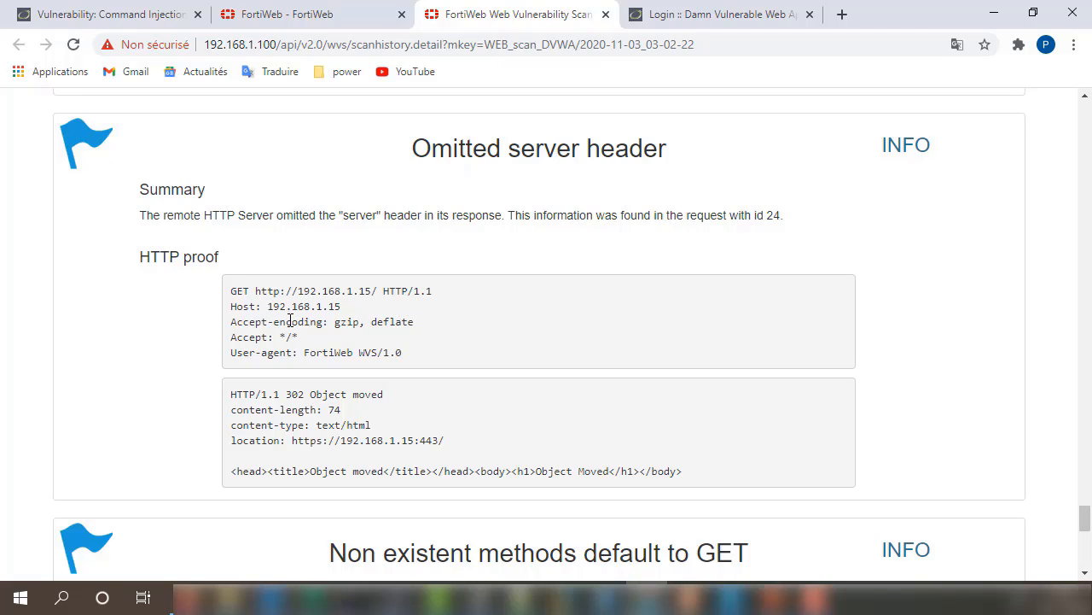
scroll(451, 361, down, 4)
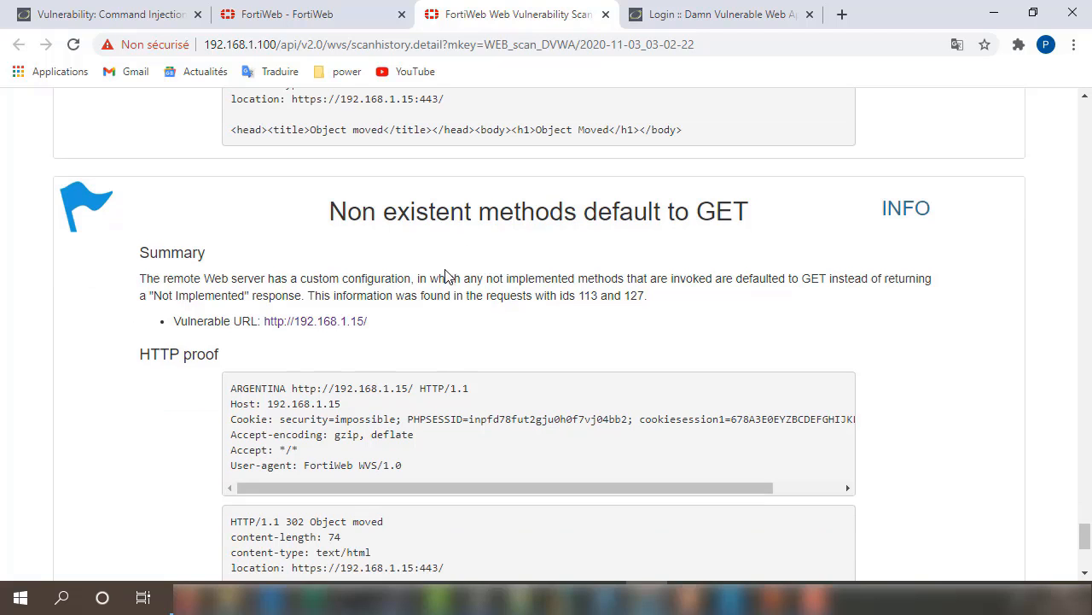
scroll(471, 290, down, 4)
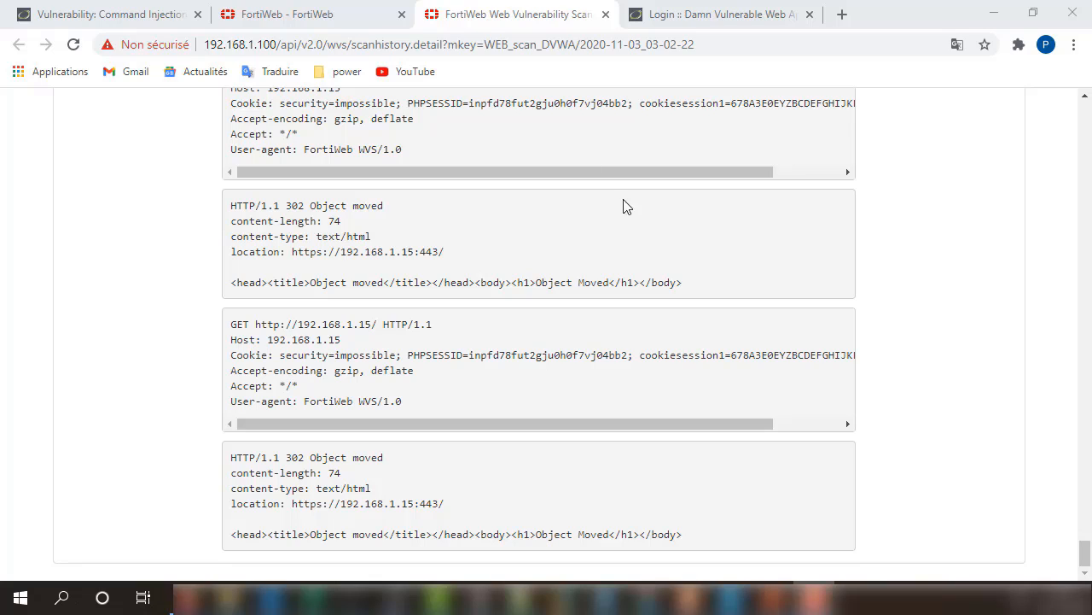
Return to the FortiWeb console and open a signature policy under Web Protection's Known Attacks to review its attack categories, actions and severities.
click(346, 18)
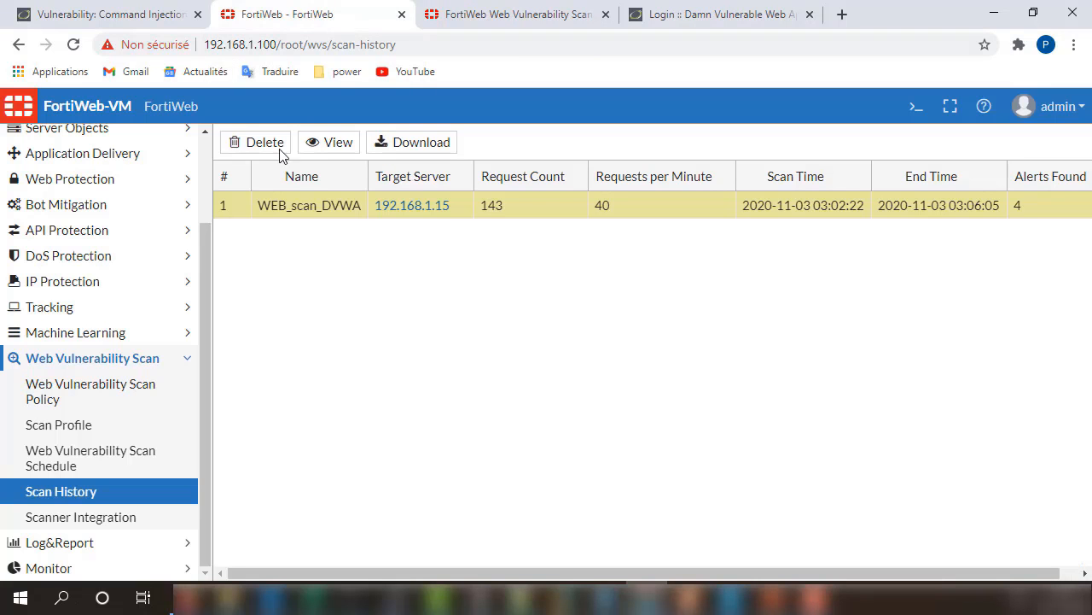
scroll(203, 307, up, 3)
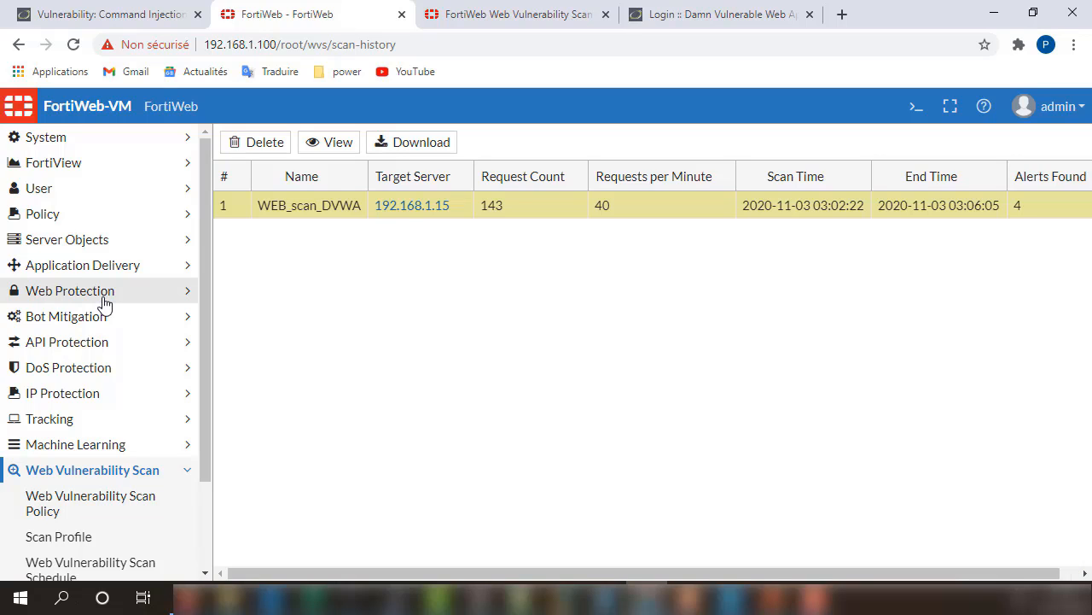
click(102, 299)
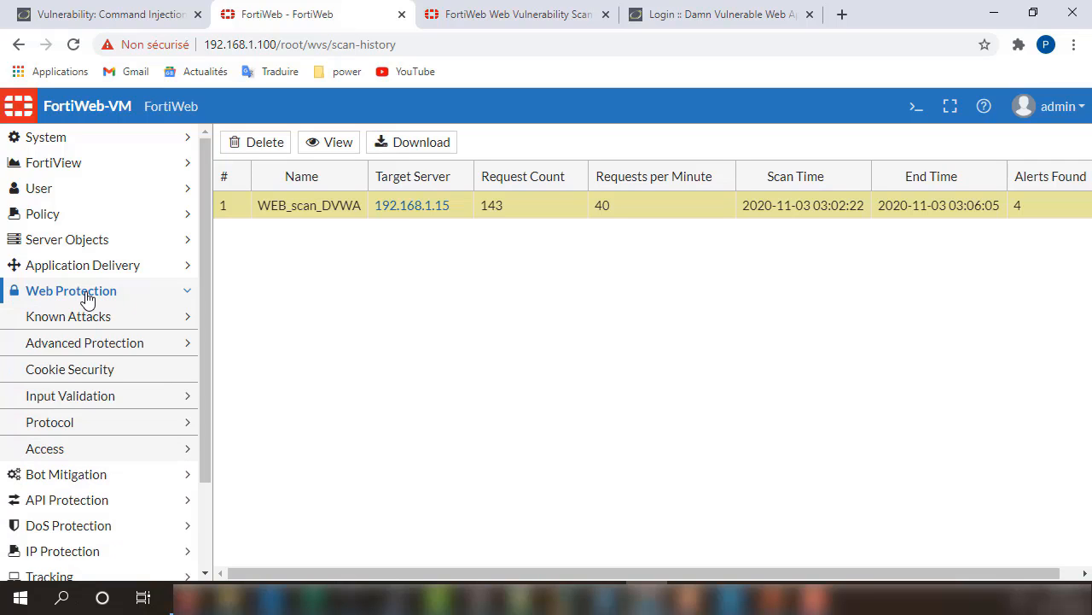
click(96, 321)
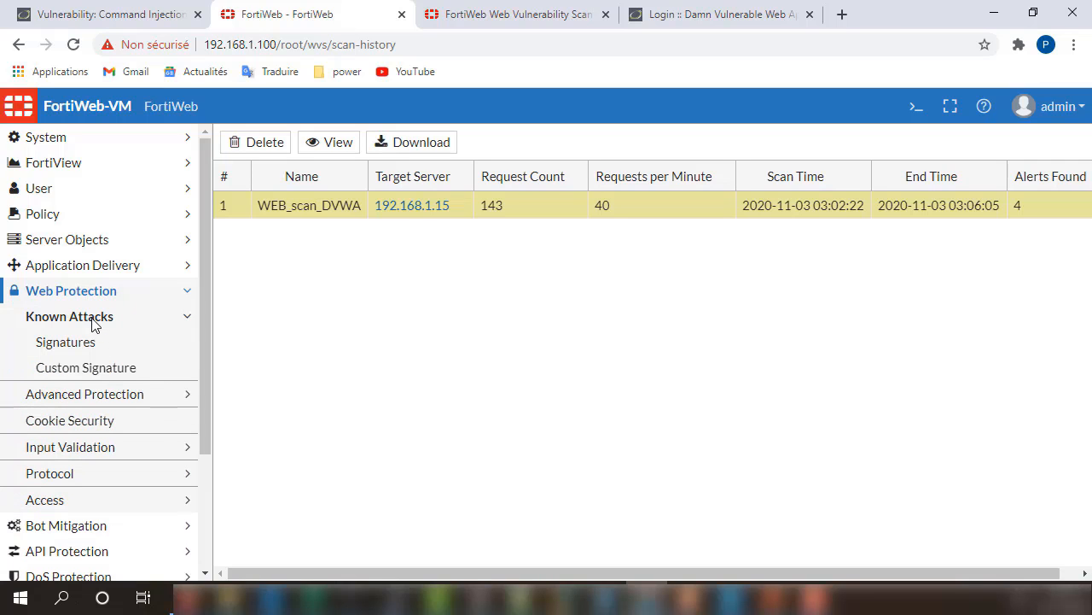
click(77, 346)
click(417, 144)
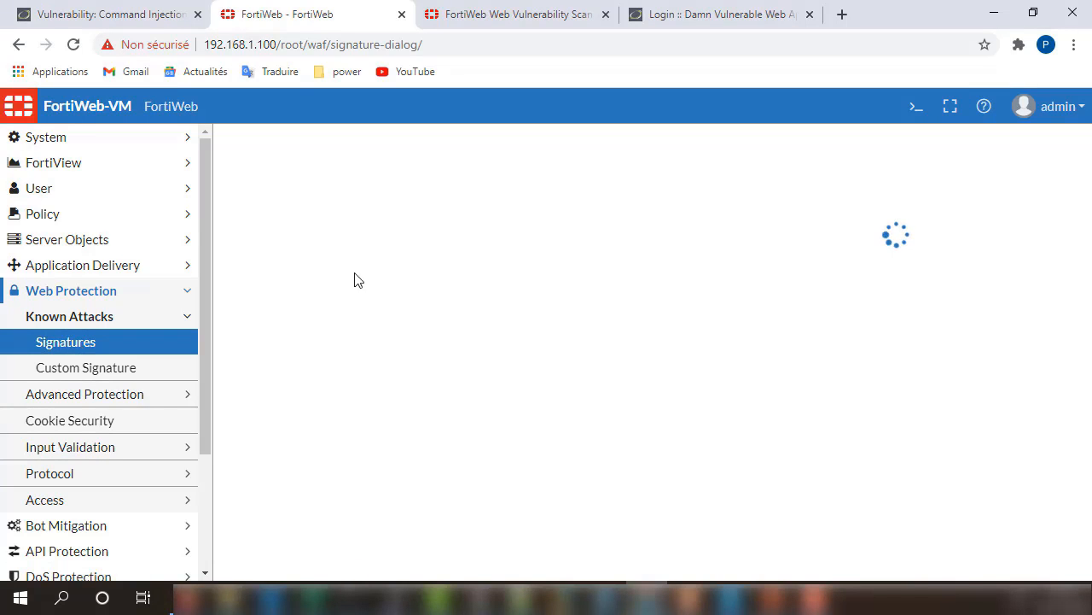
scroll(415, 317, down, 2)
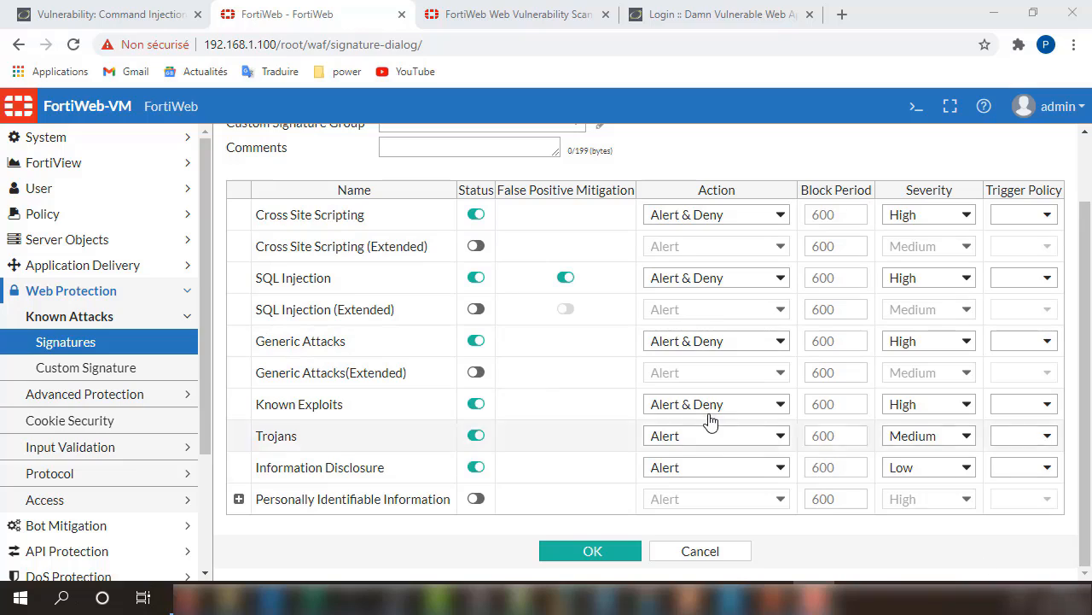
click(327, 13)
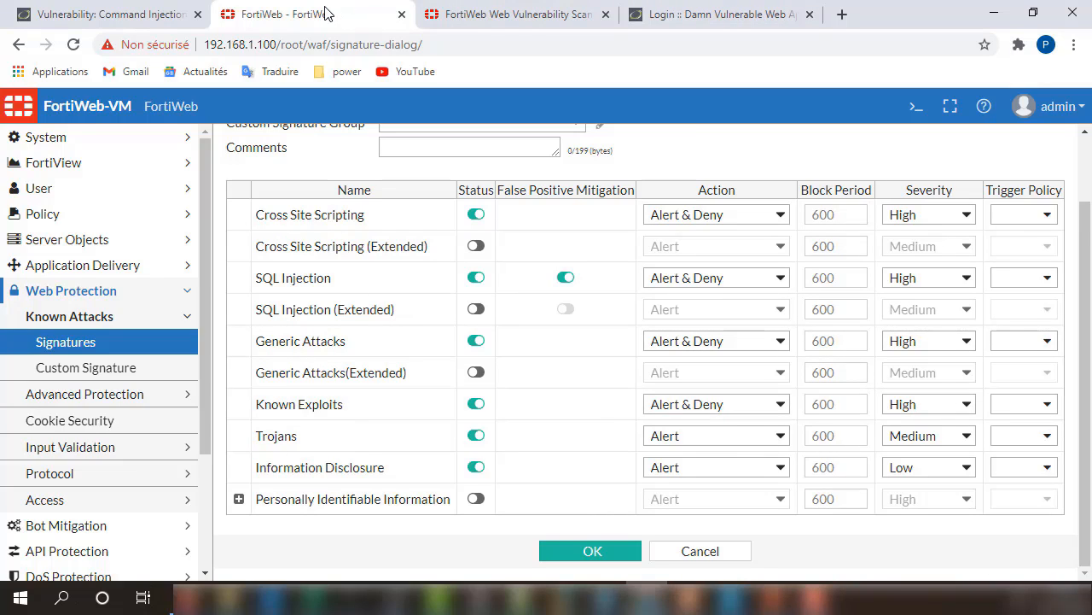